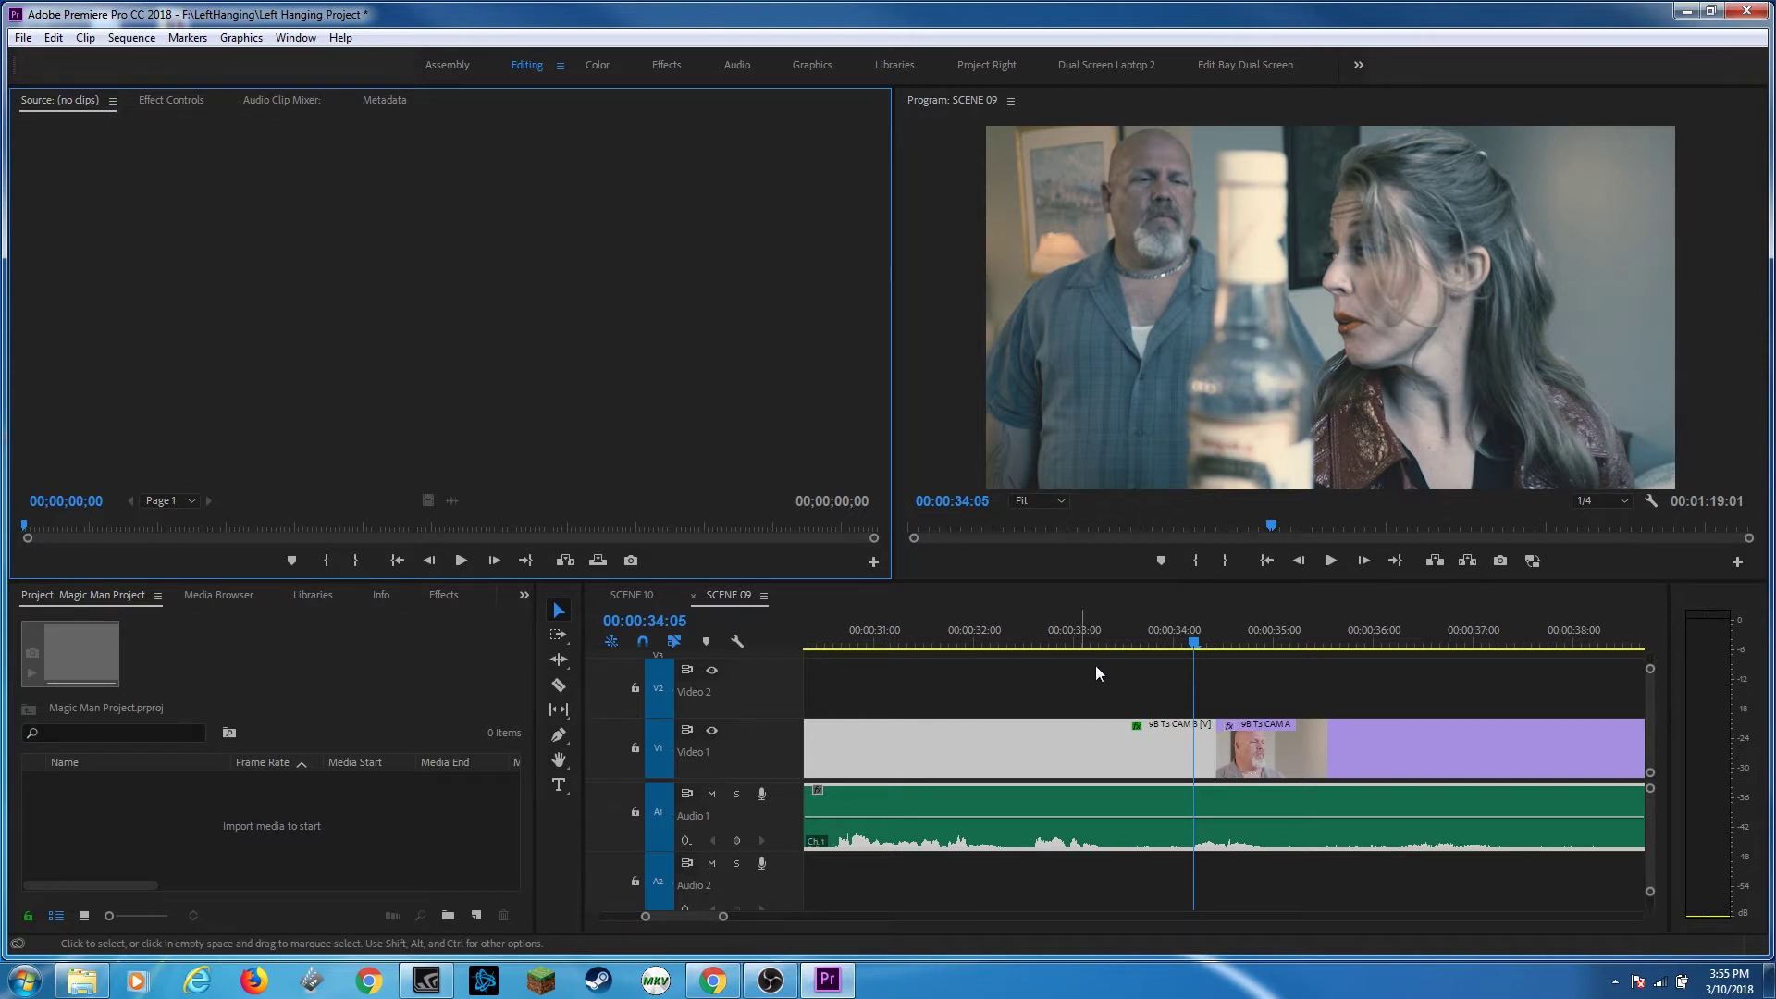
# Deselect the timeline clip and try the Assembly workspace before returning to Editing
pyautogui.click(1058, 677)
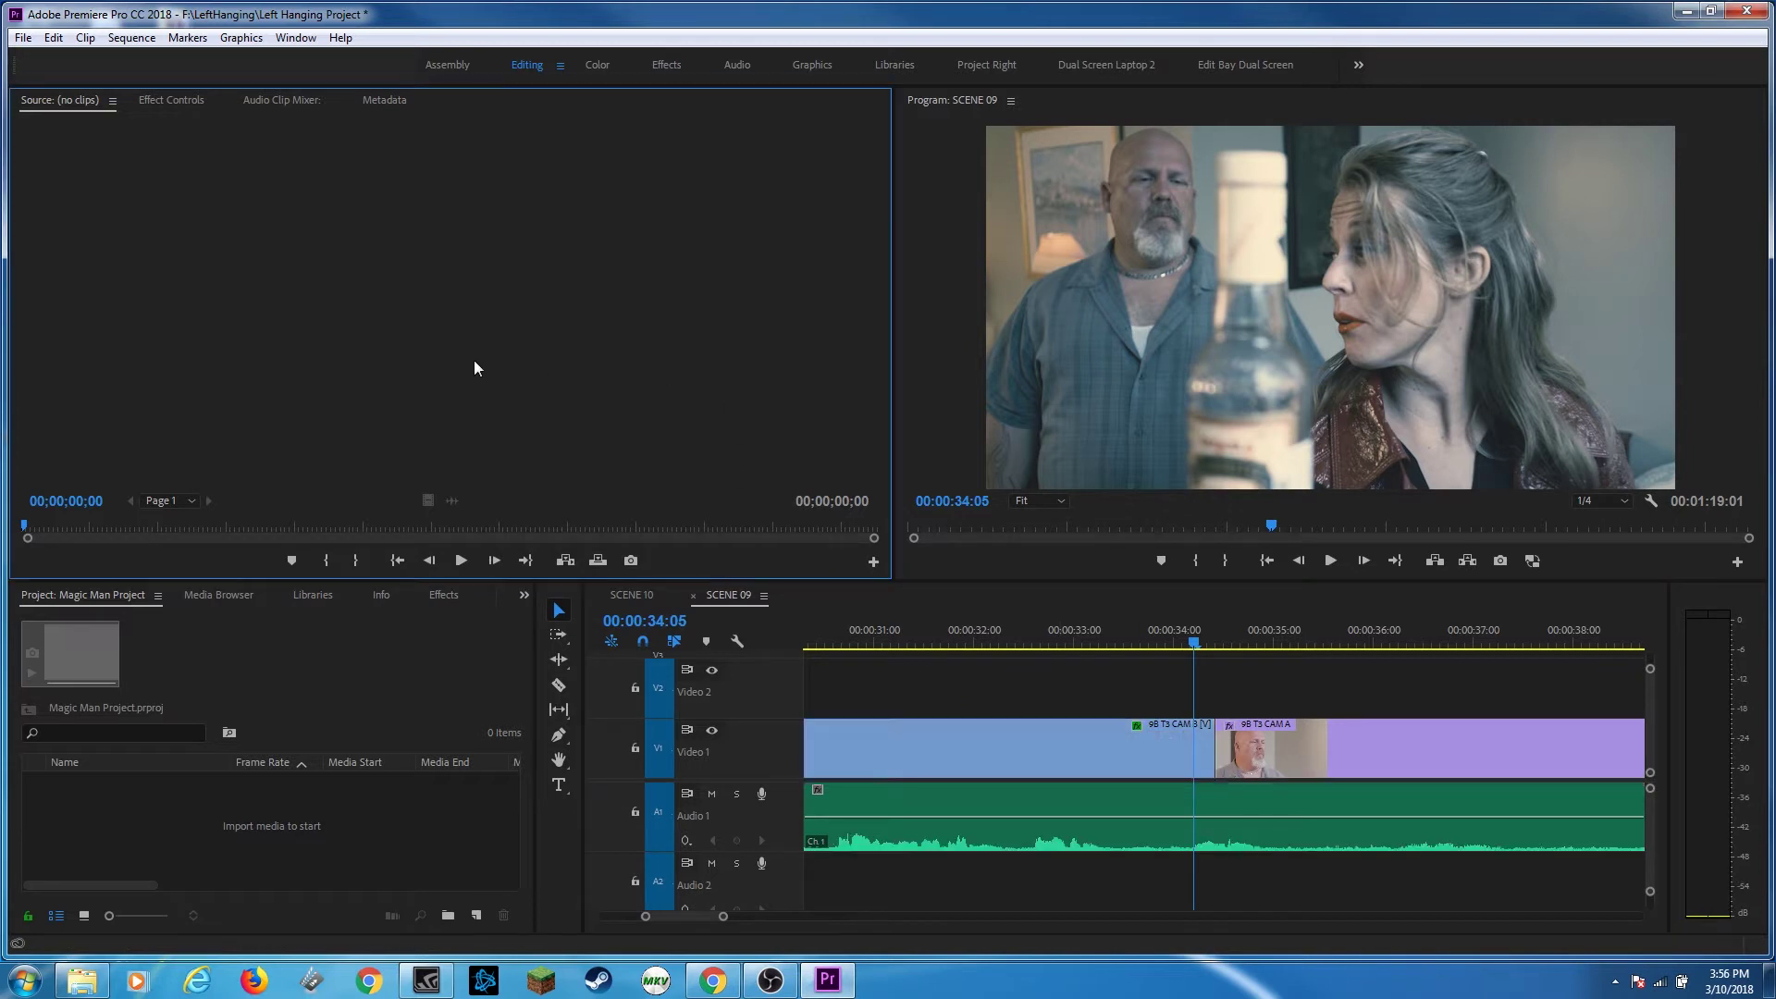
pyautogui.click(448, 65)
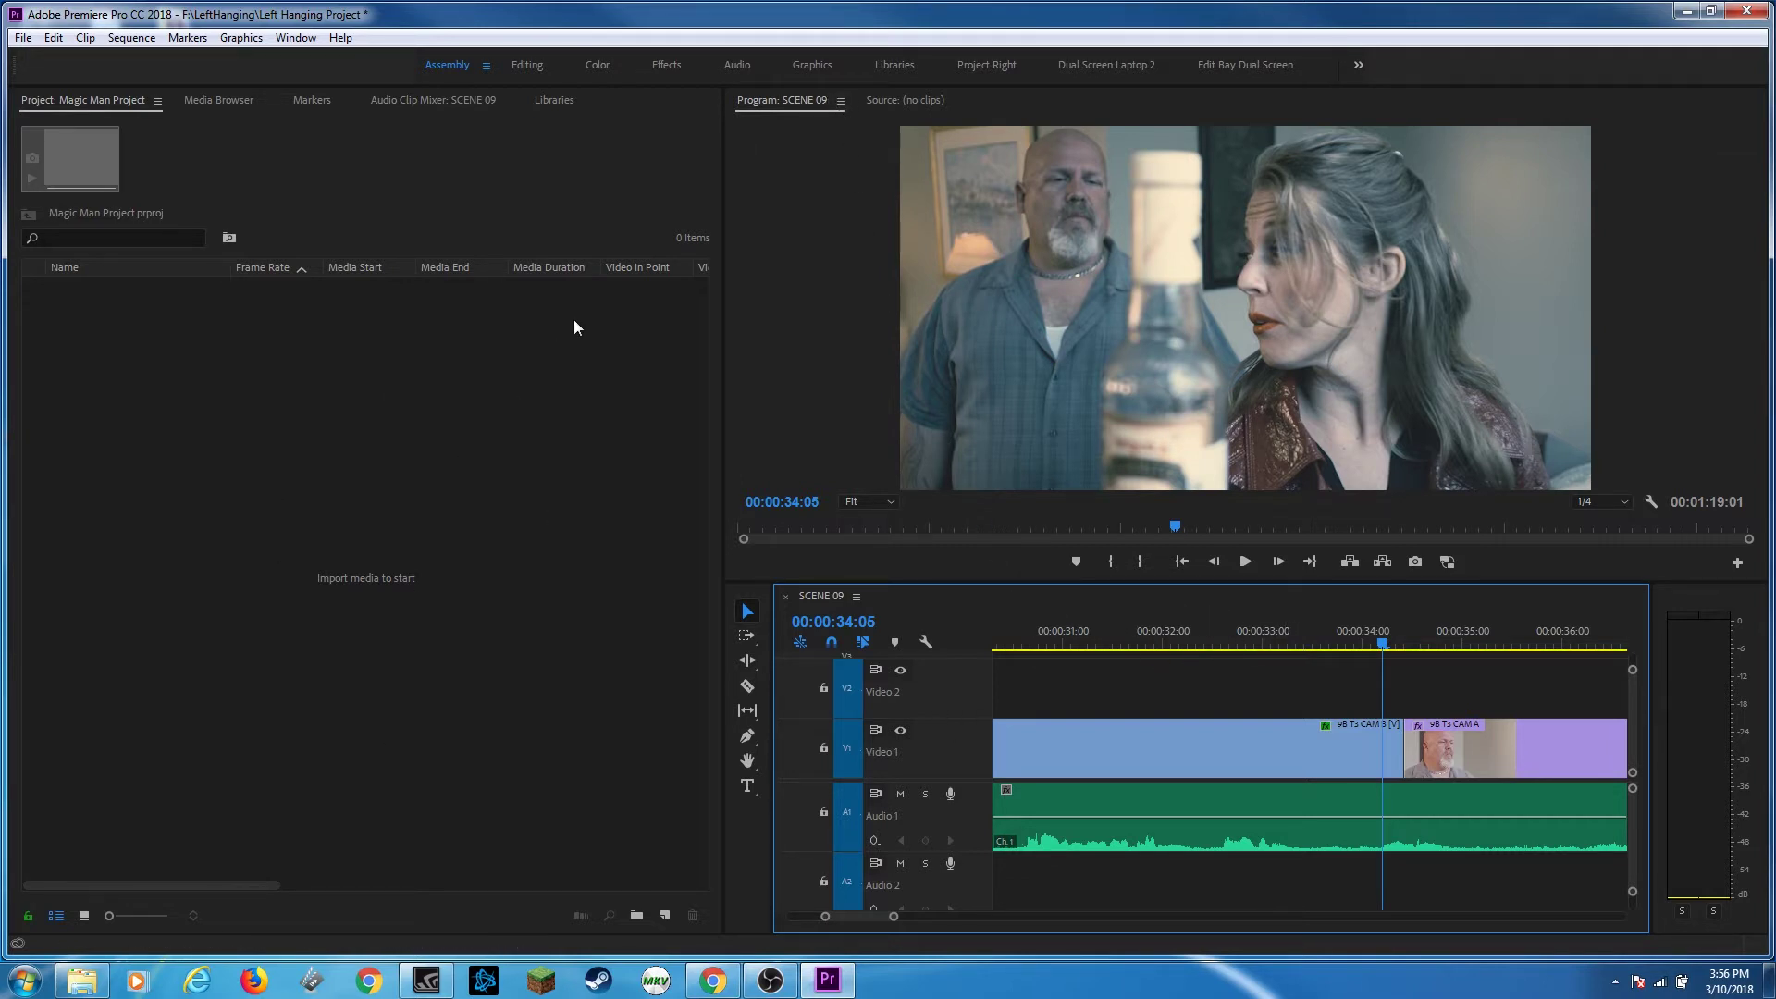
pyautogui.click(529, 65)
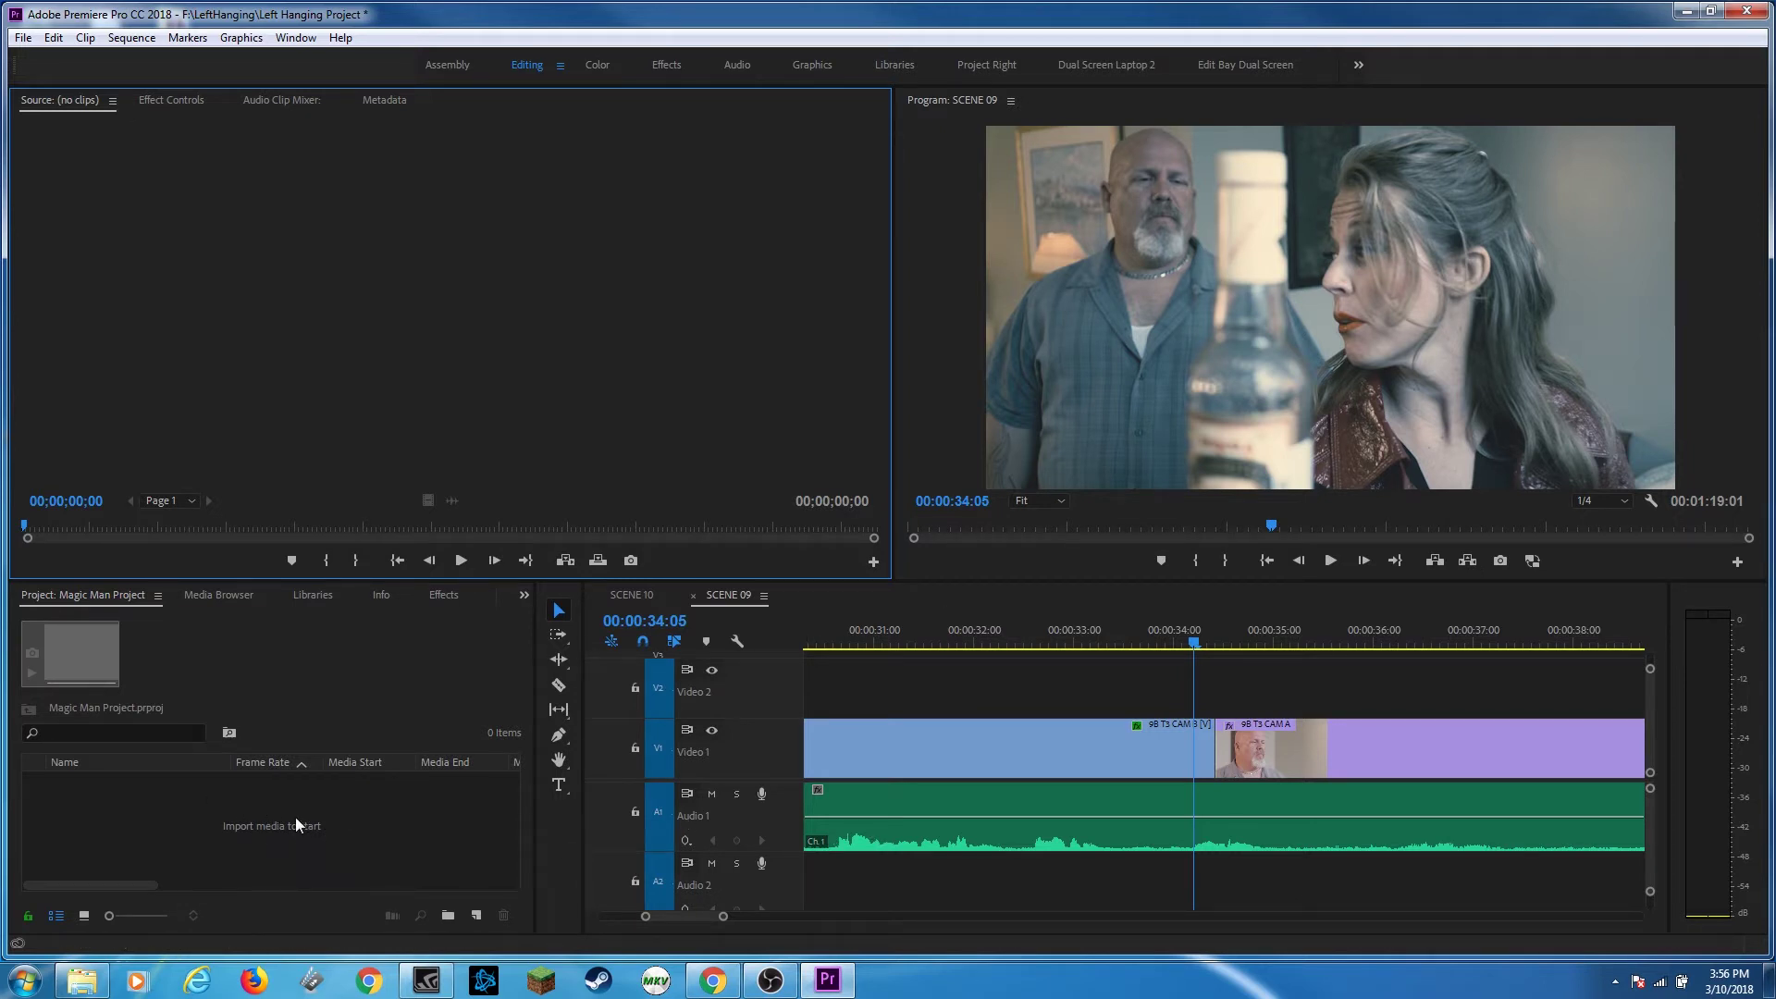
# Switch to the Color workspace and list the hidden workspaces from the » overflow
pyautogui.click(597, 65)
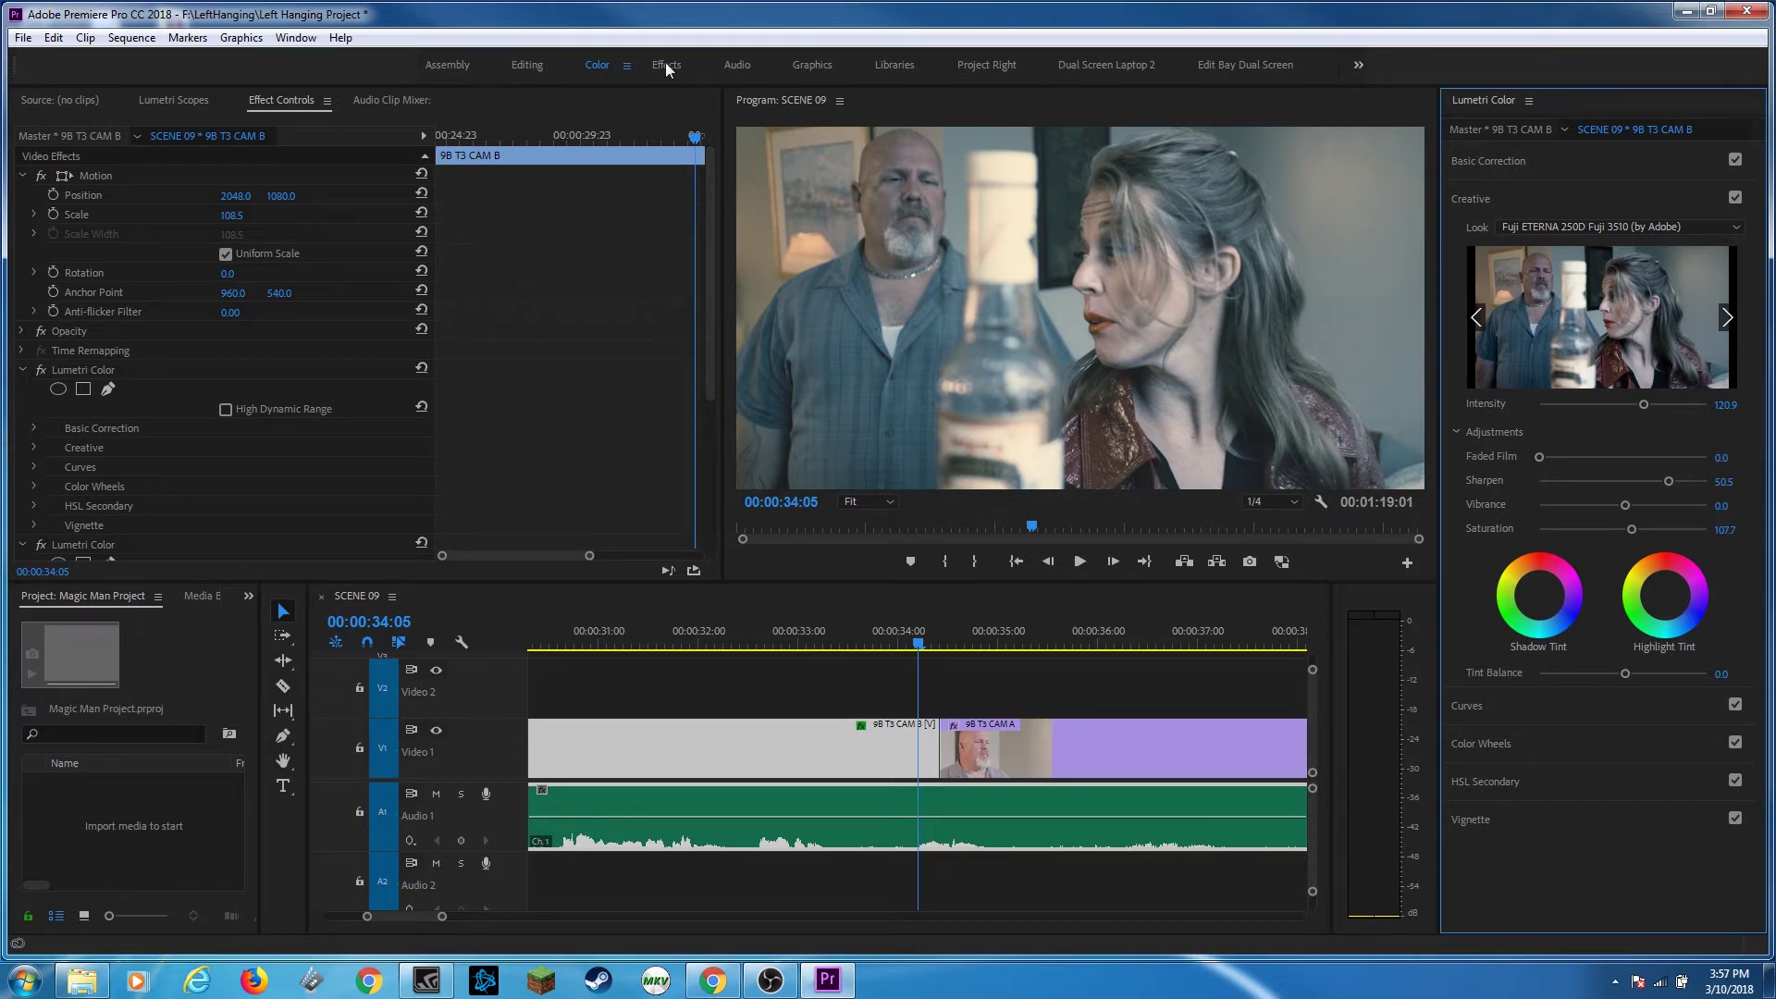
pyautogui.click(1358, 64)
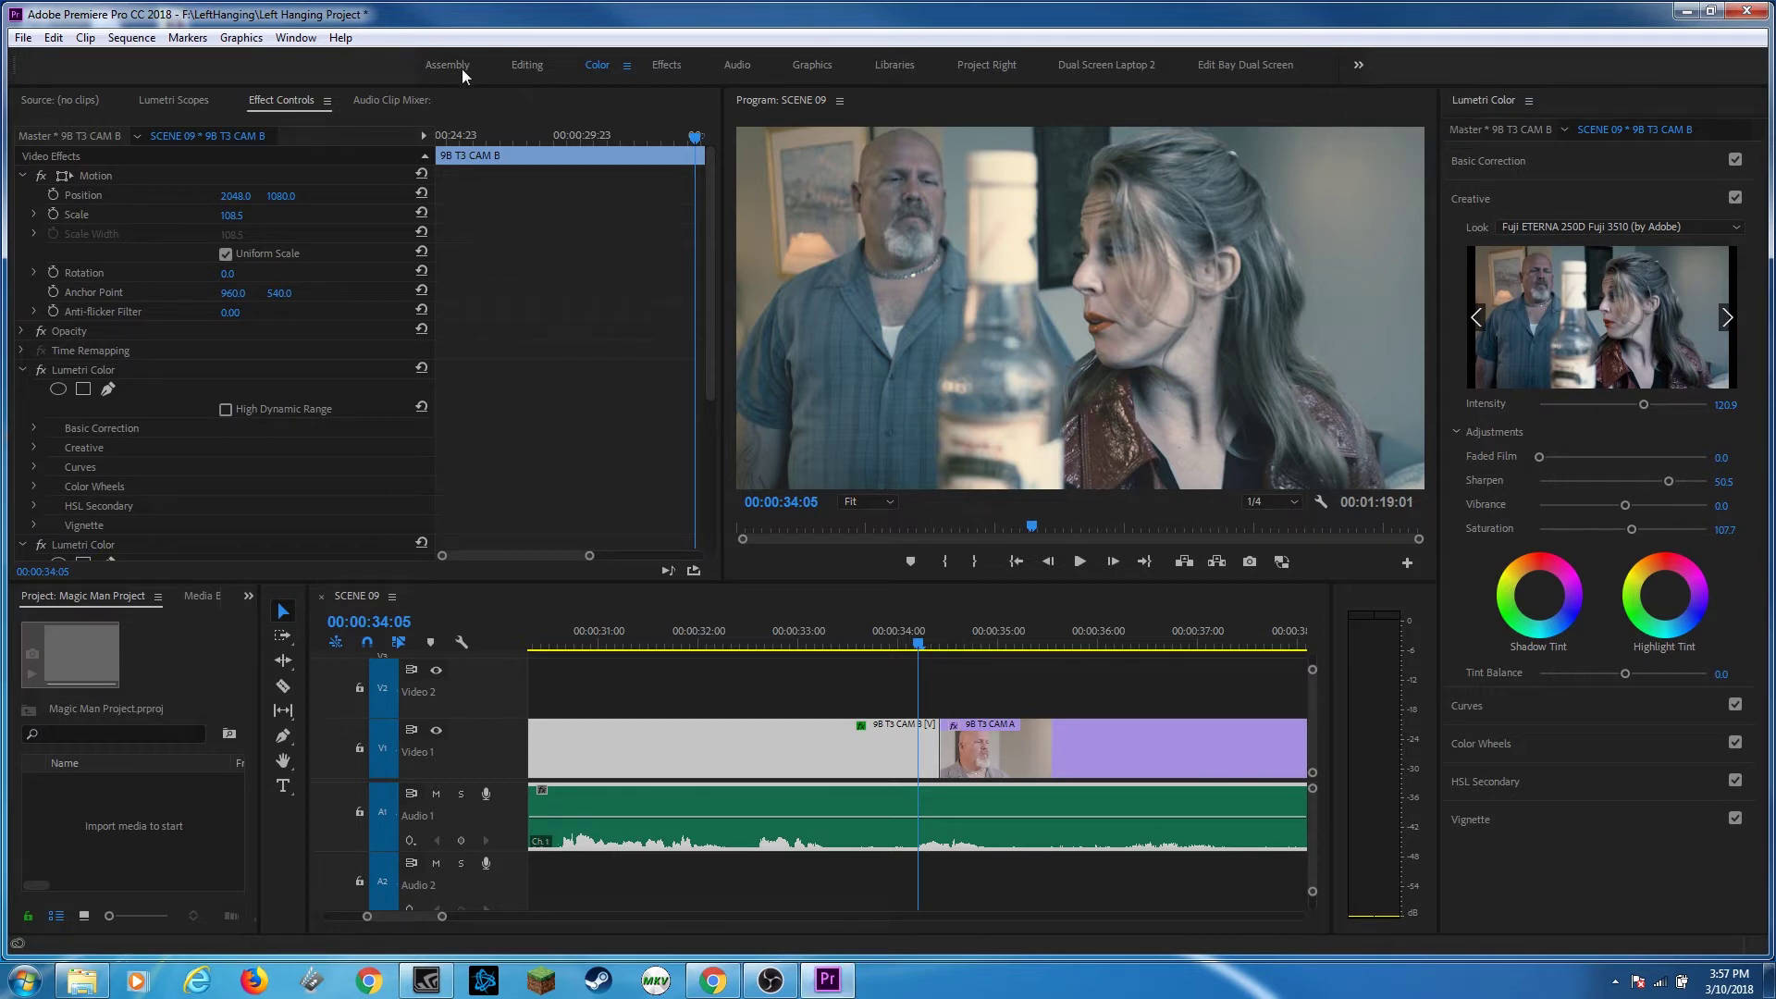
pyautogui.click(1358, 66)
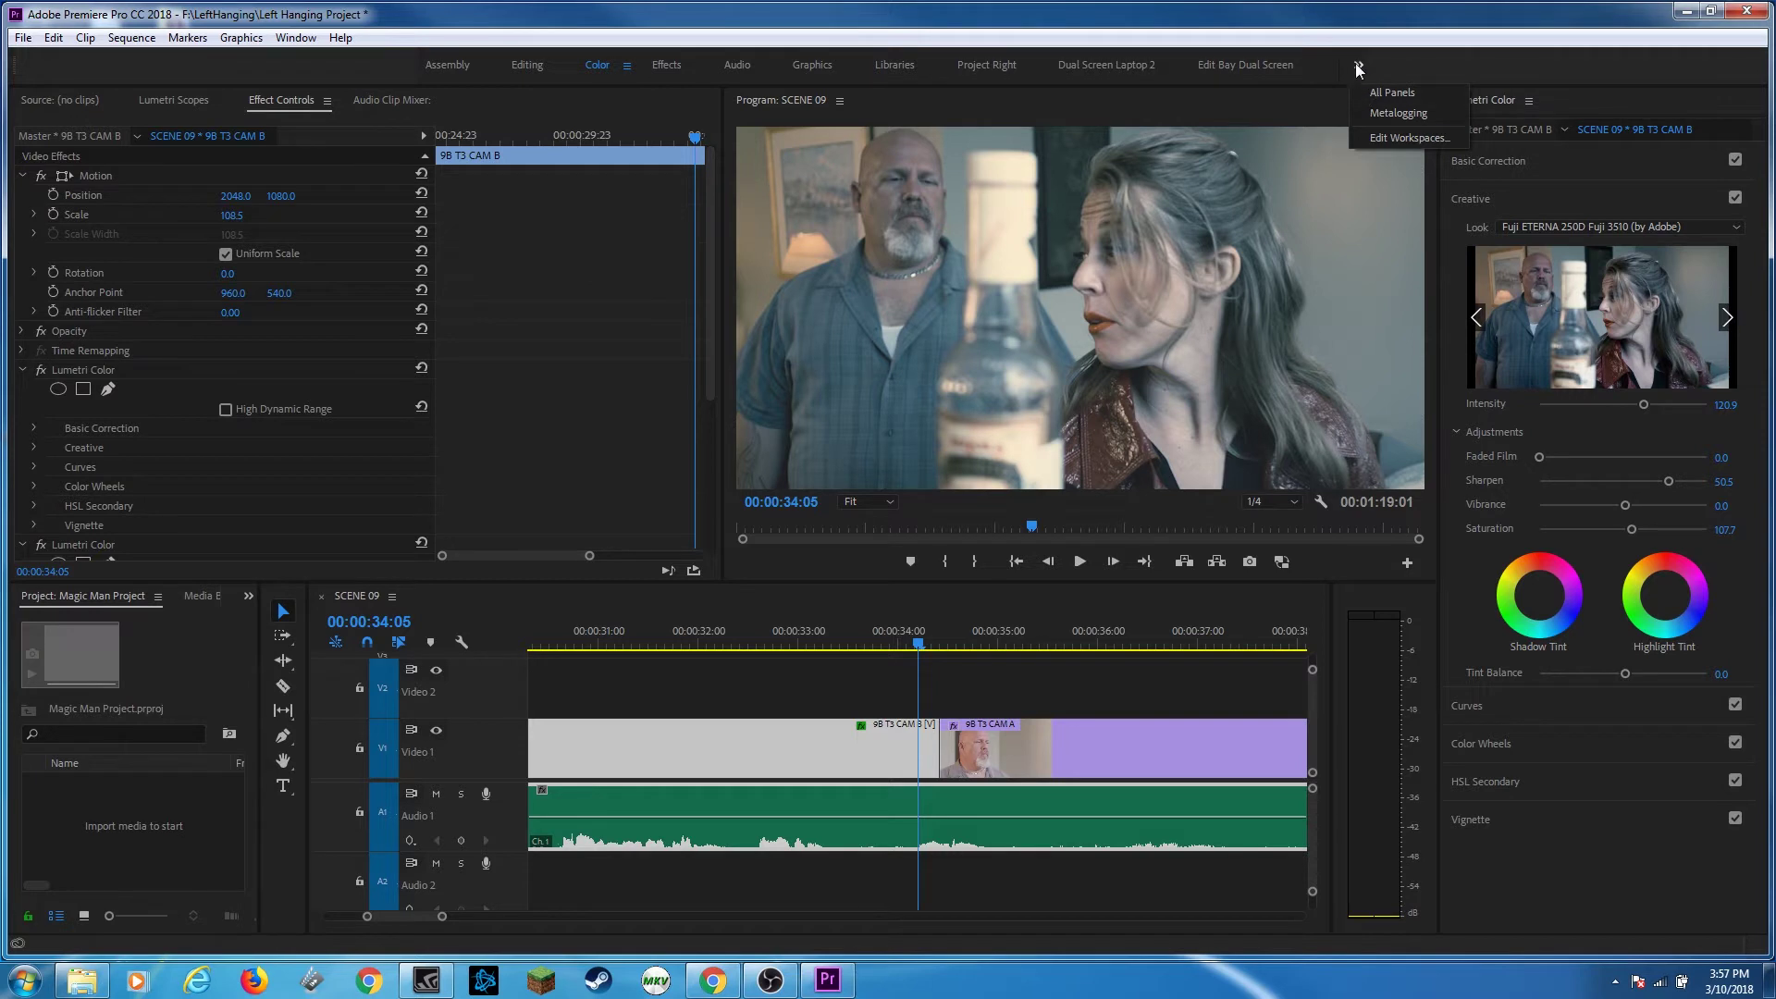
# Dismiss the overflow list and choose Color from Window > Workspaces
pyautogui.click(323, 65)
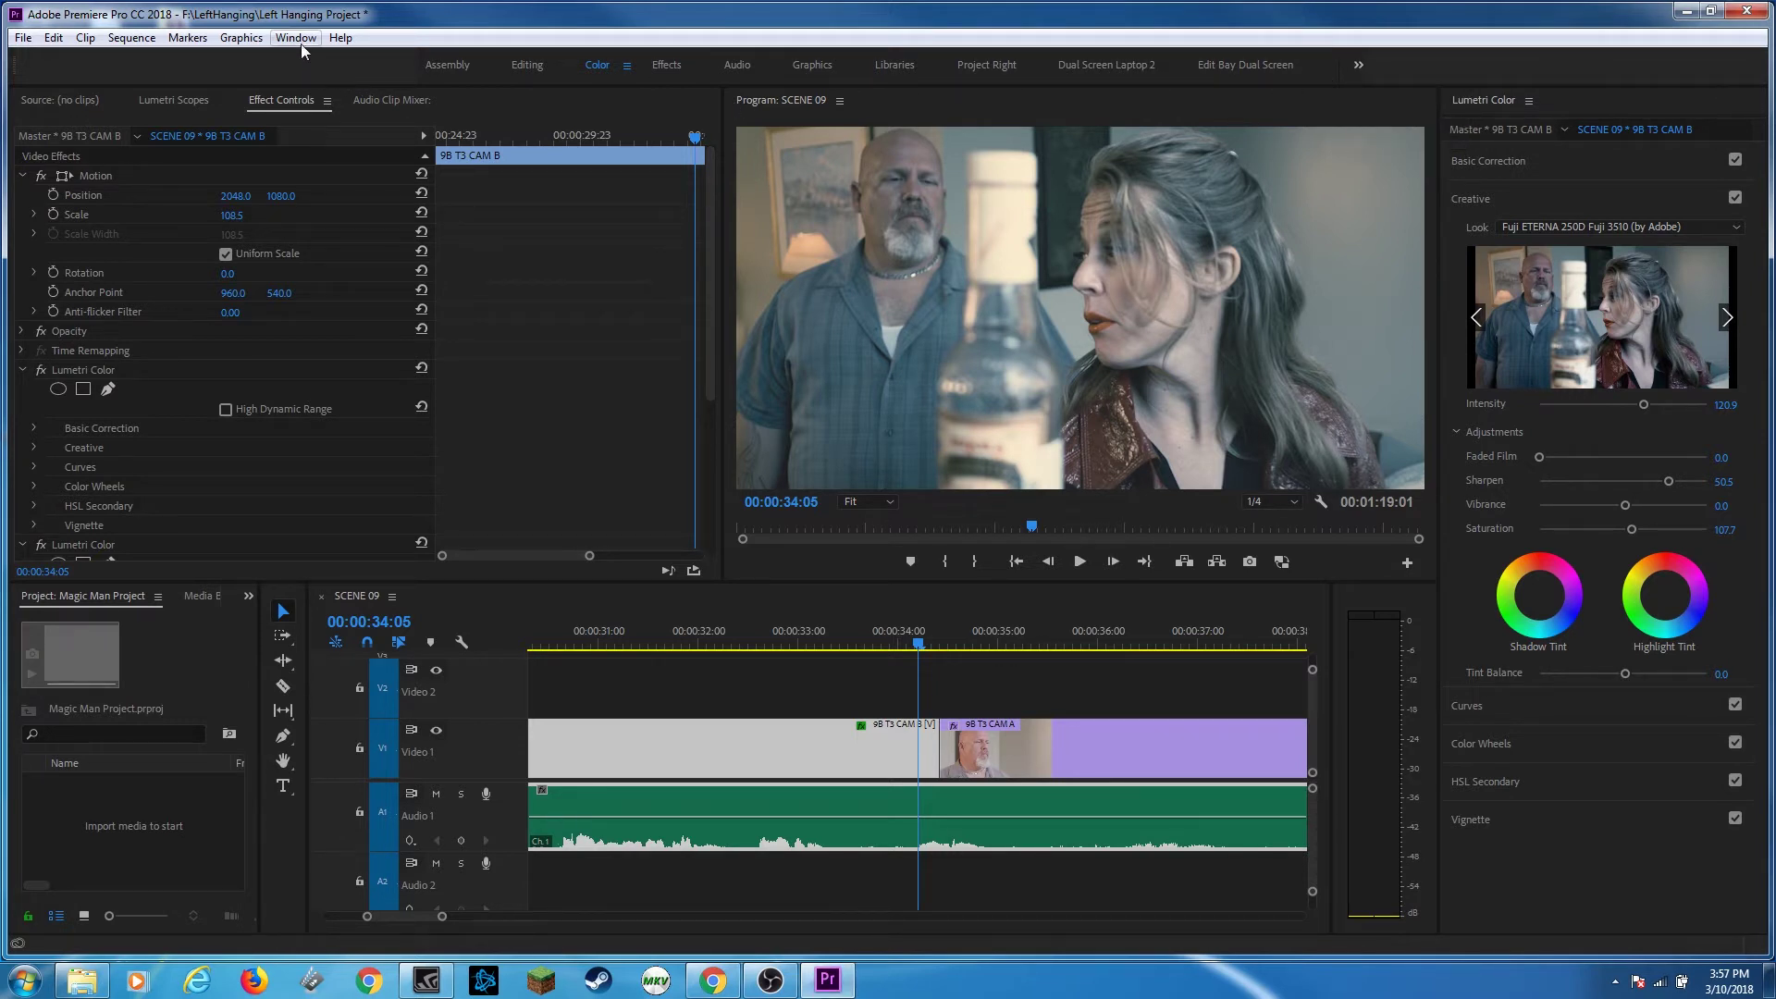
pyautogui.click(300, 41)
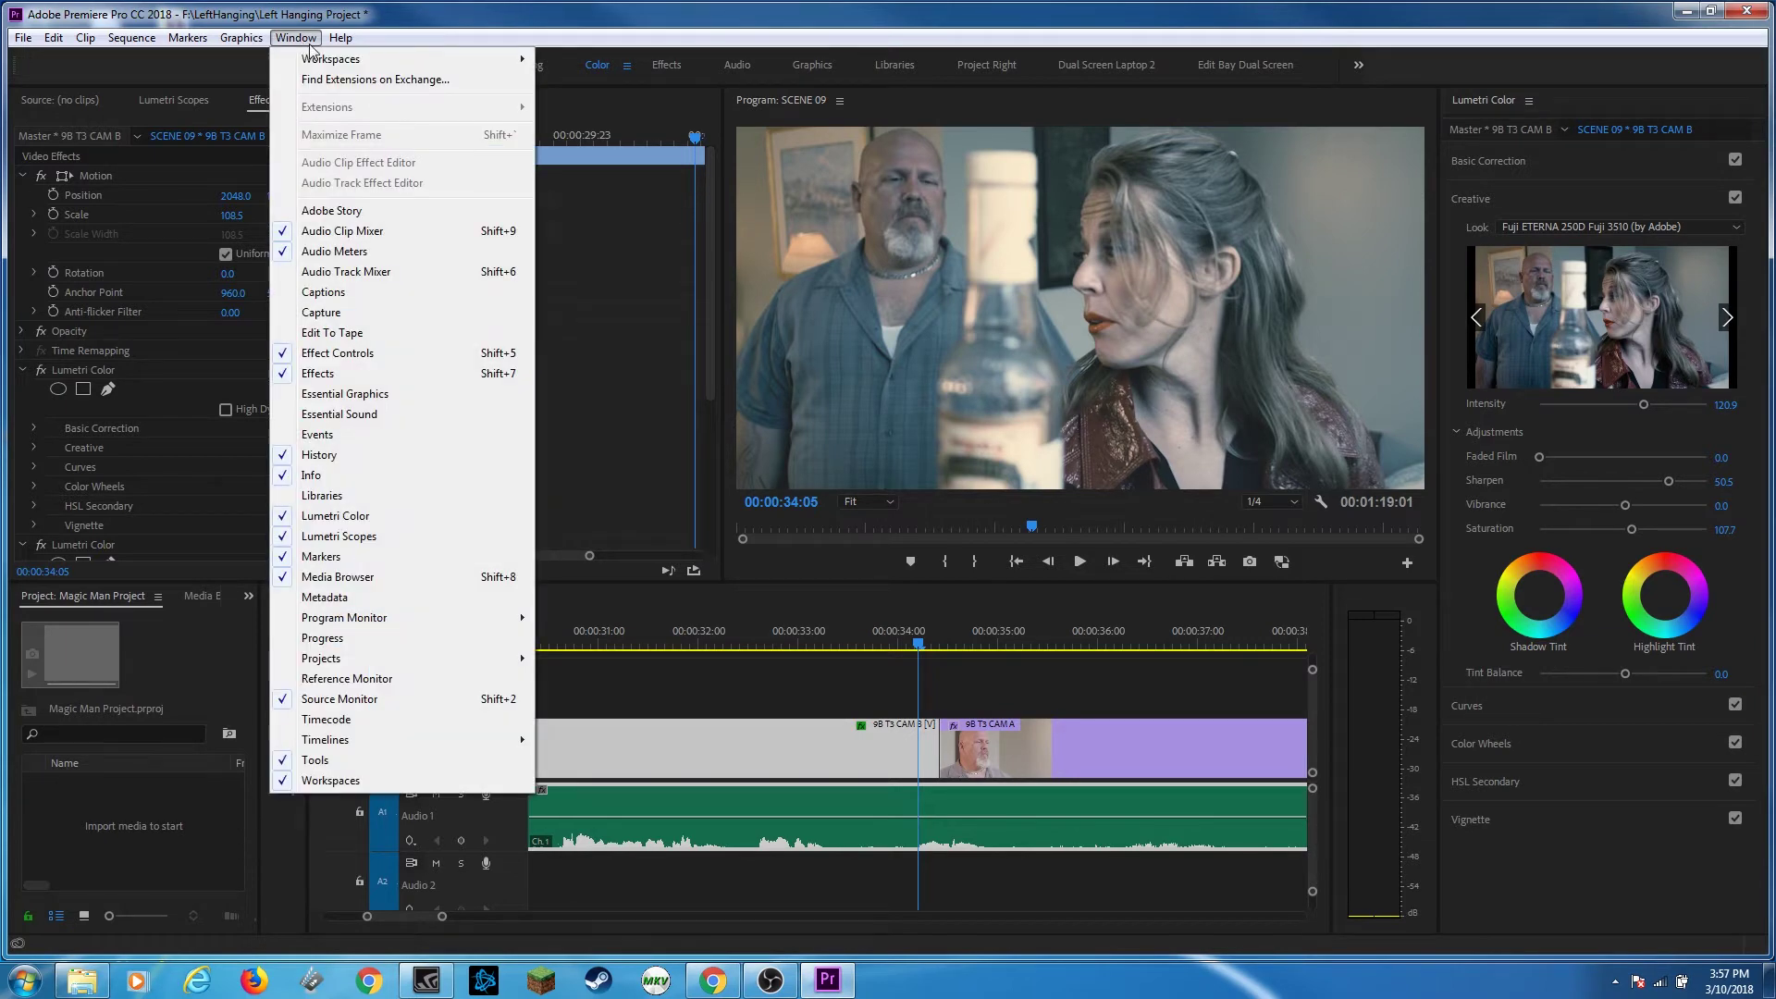
pyautogui.moveTo(319, 63)
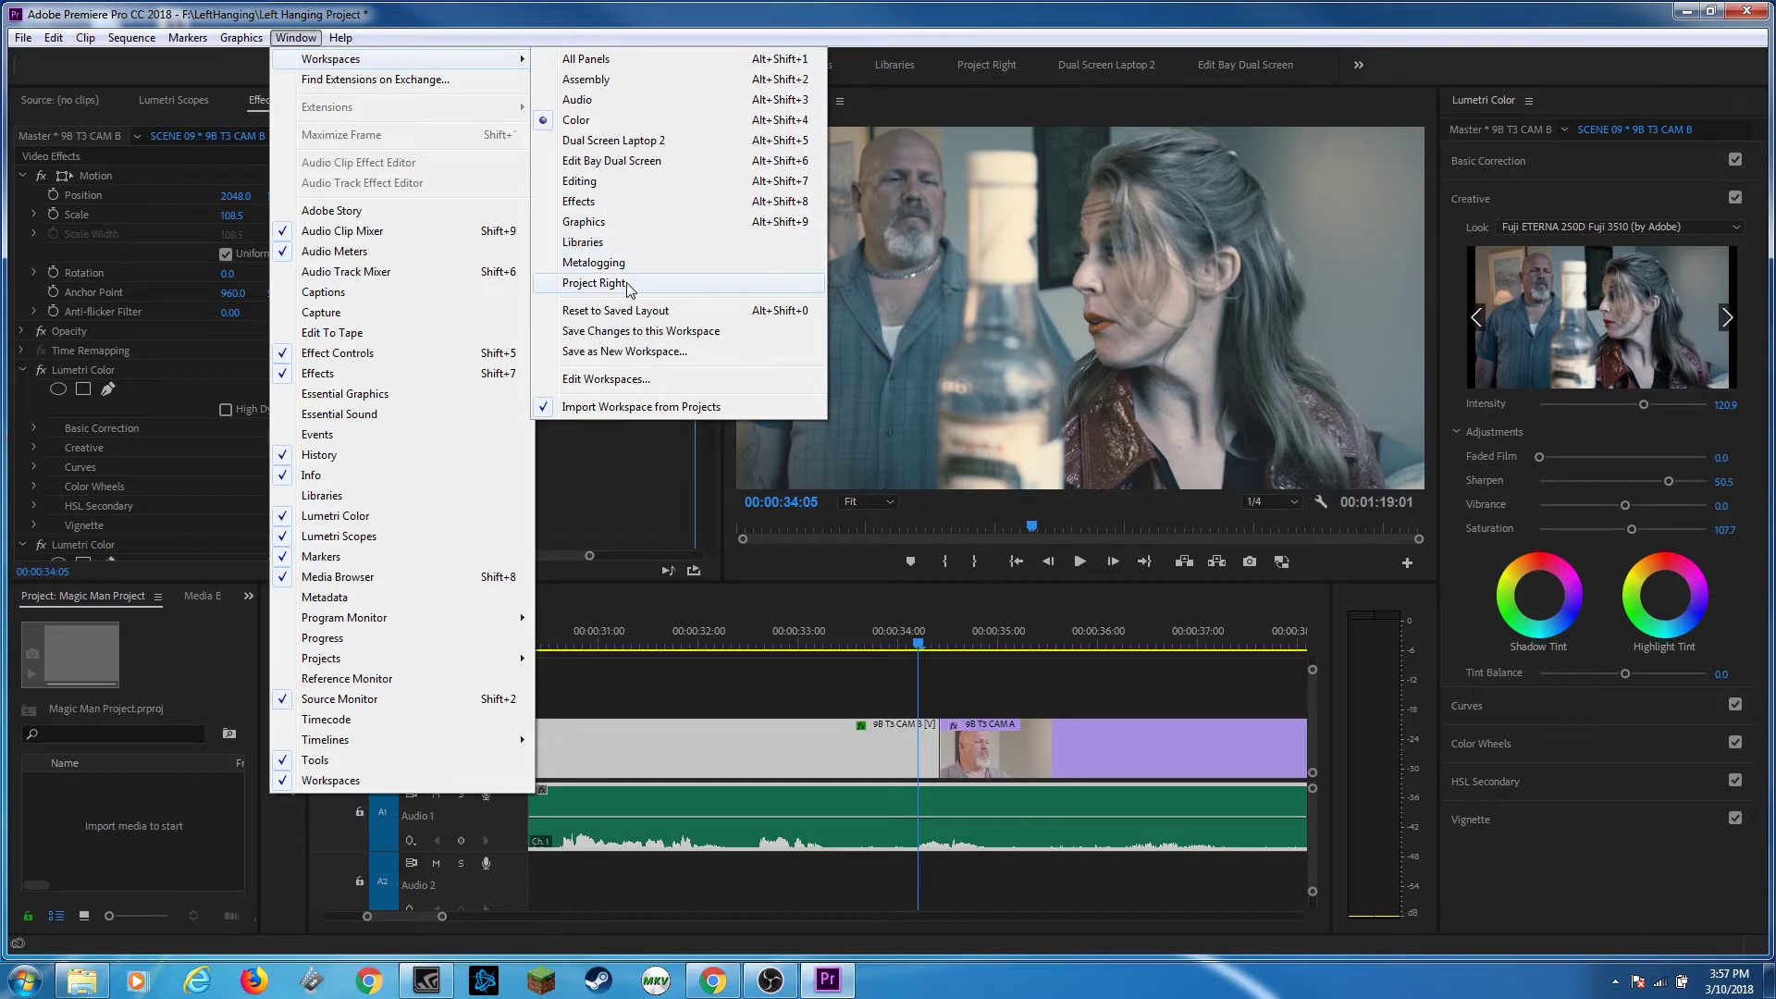
pyautogui.click(623, 120)
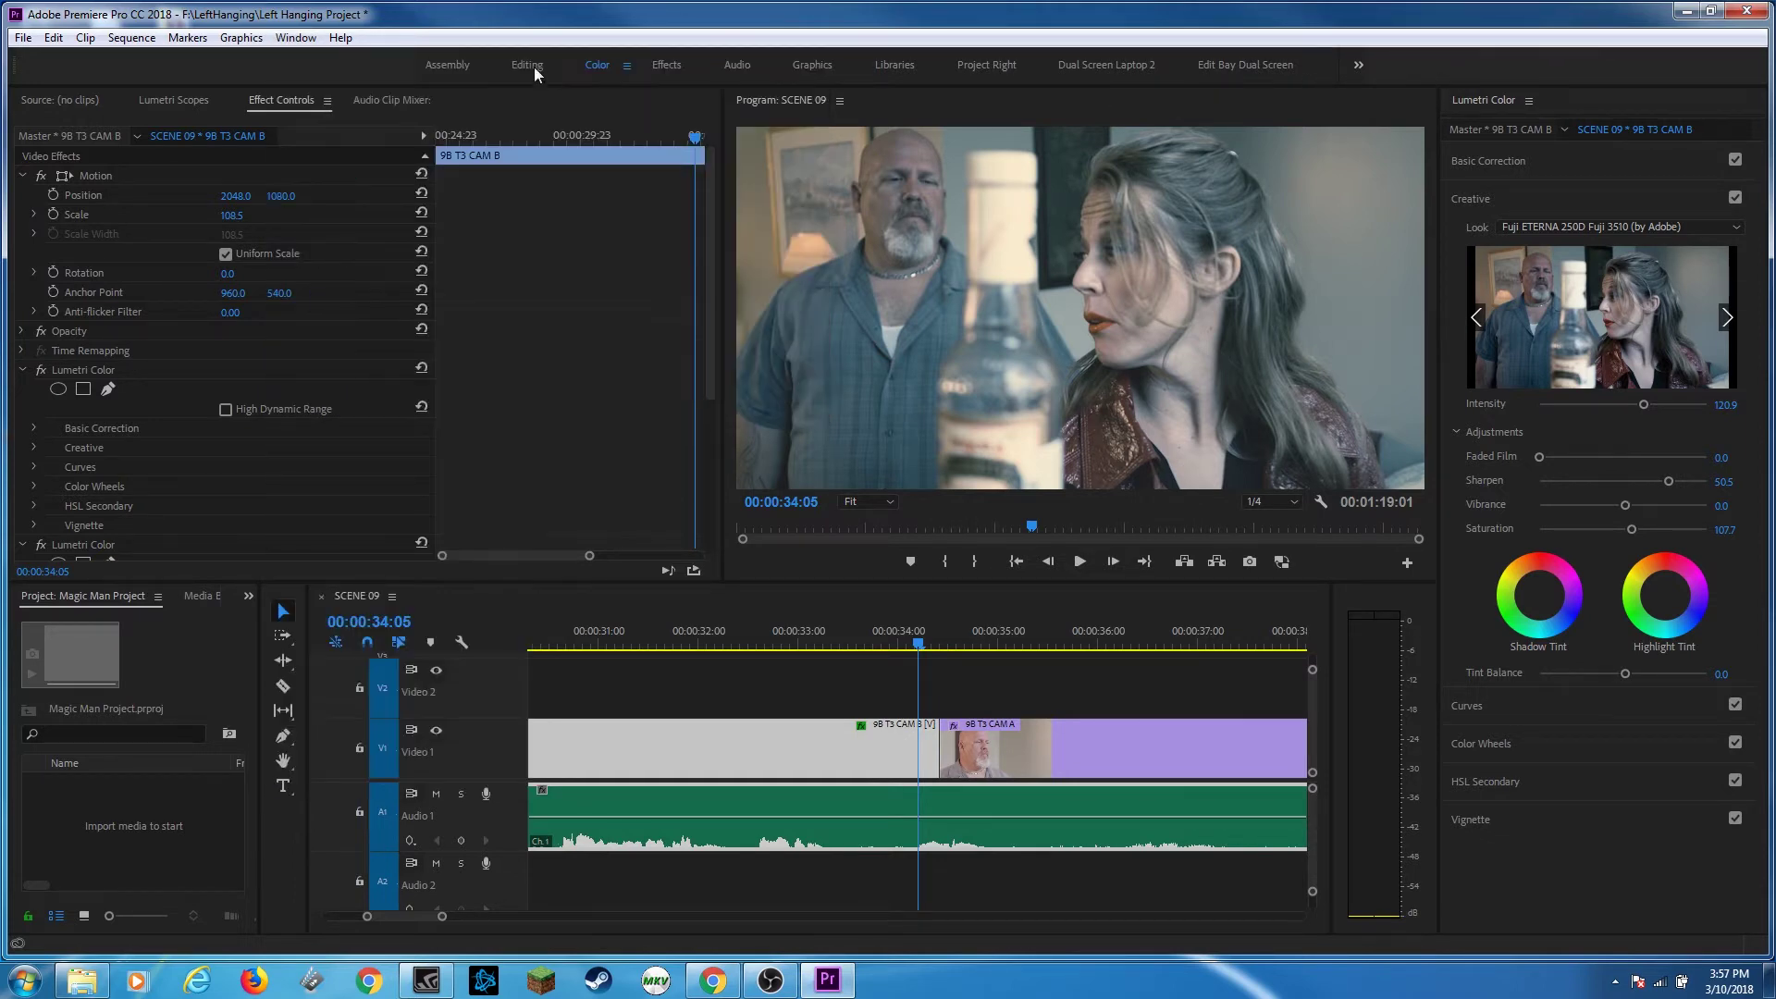
# Load the Editing workspace from Window > Workspaces
pyautogui.click(296, 38)
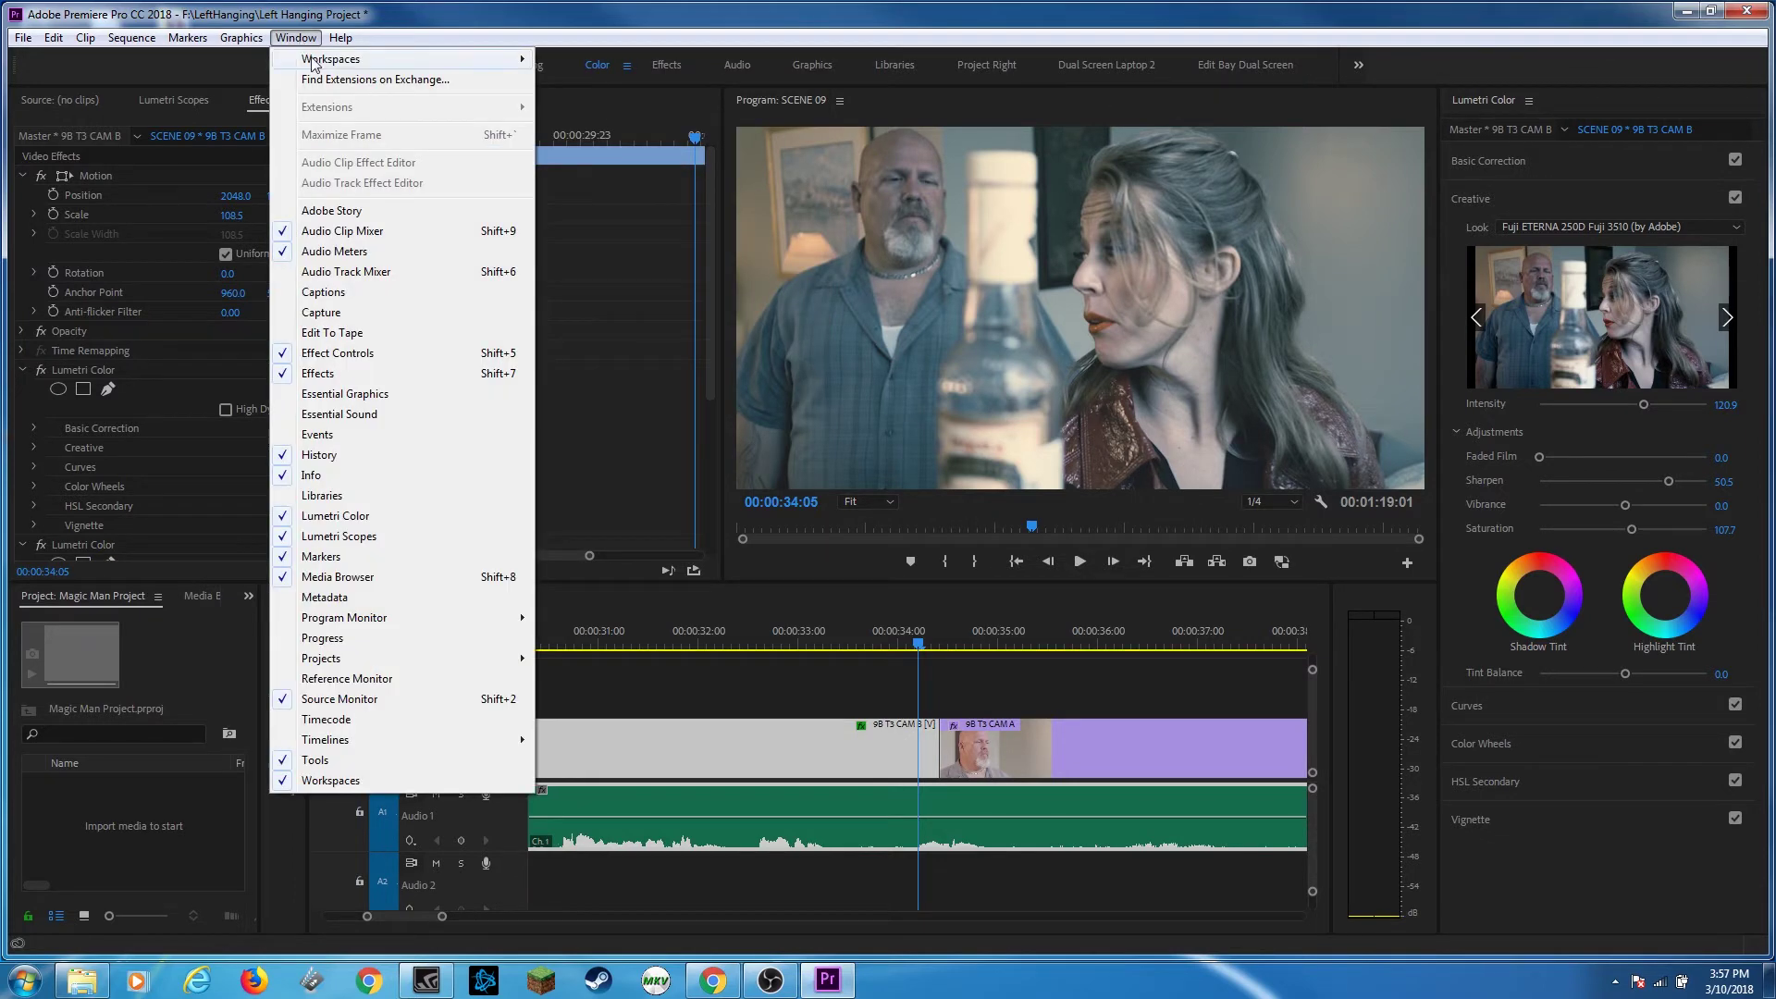
pyautogui.moveTo(313, 61)
pyautogui.click(604, 181)
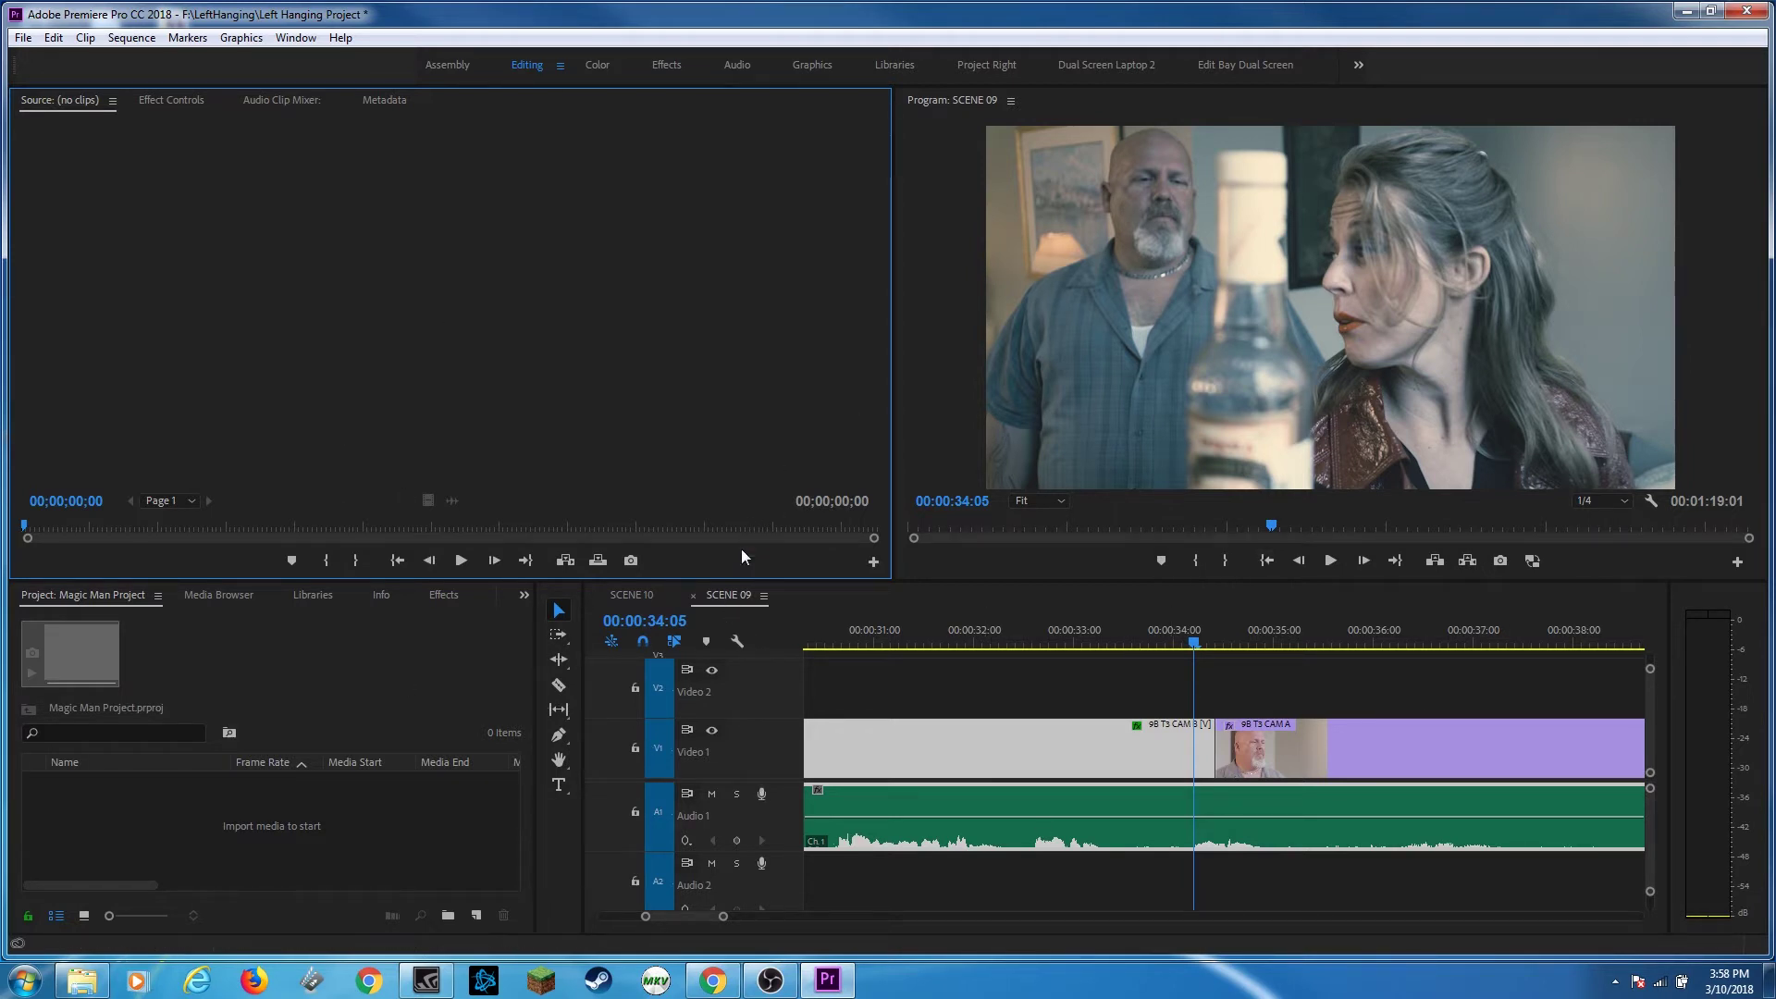
# Tear the SCENE 09 timeline tab out of the dock into a floating window
pyautogui.click(728, 597)
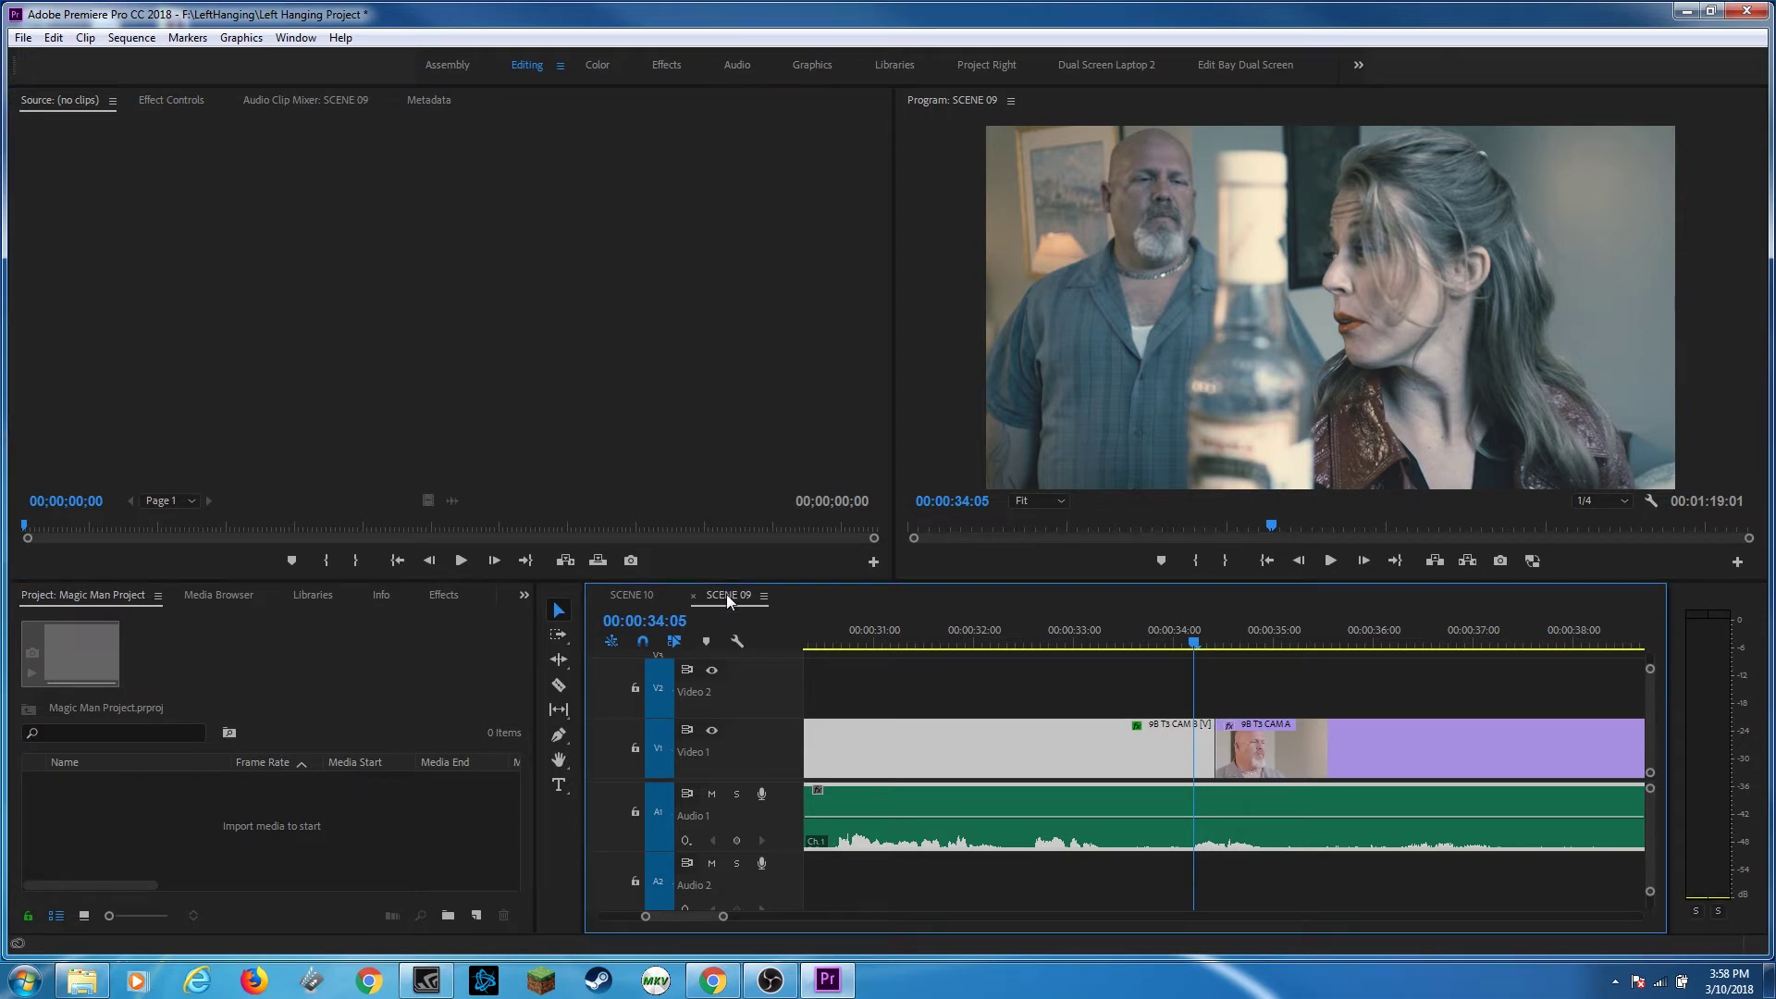
pyautogui.moveTo(753, 605); pyautogui.dragTo(594, 18)
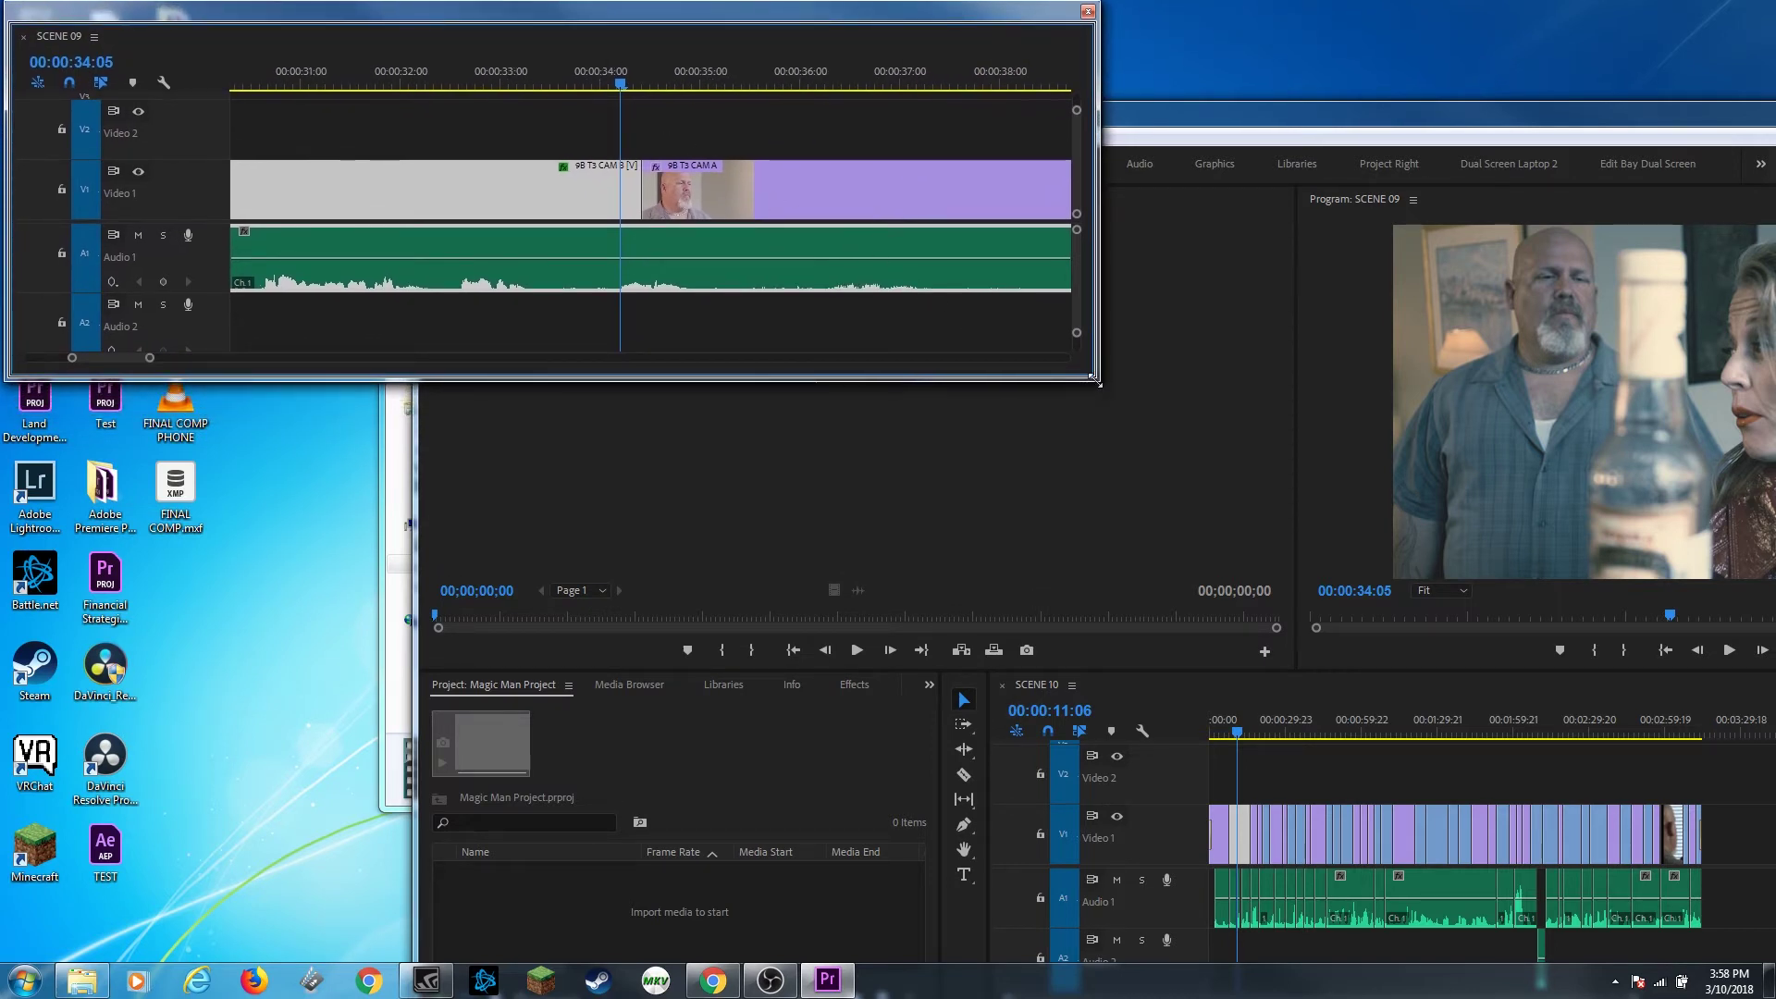
# Enlarge and reposition the floating SCENE 09 timeline, move the main window top-left, then switch to Effects
pyautogui.moveTo(1102, 381); pyautogui.dragTo(1767, 958)
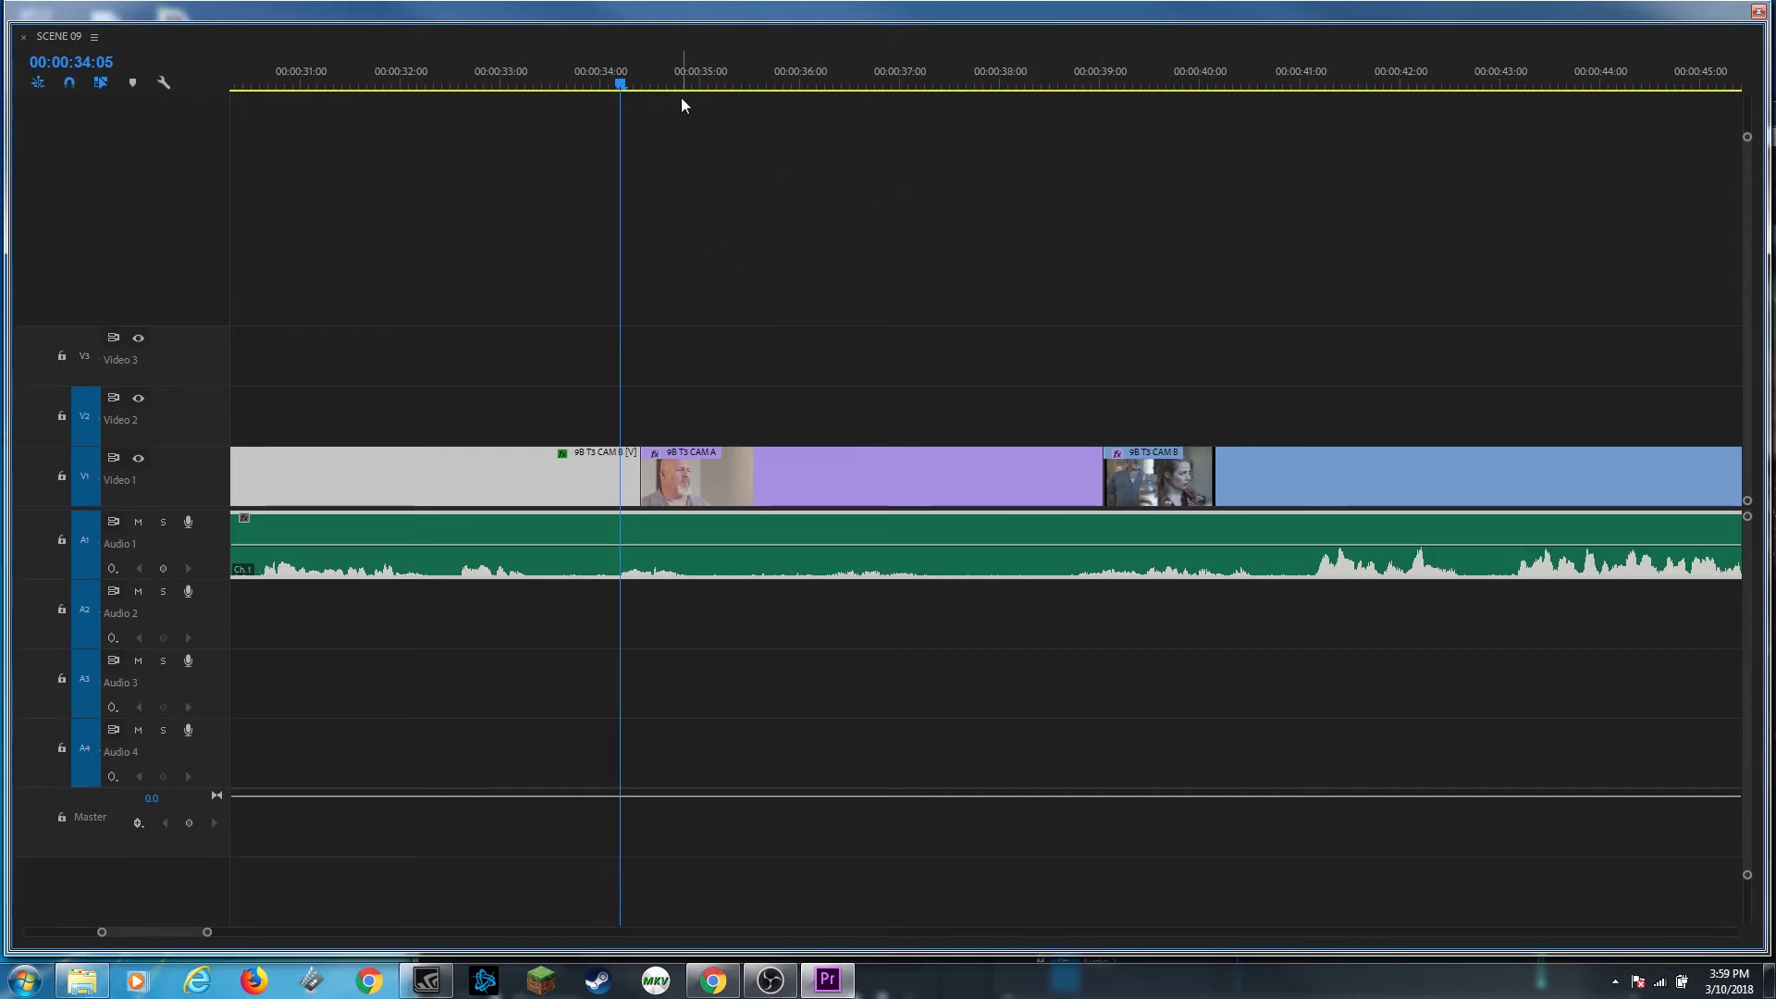
pyautogui.press('super+Down')
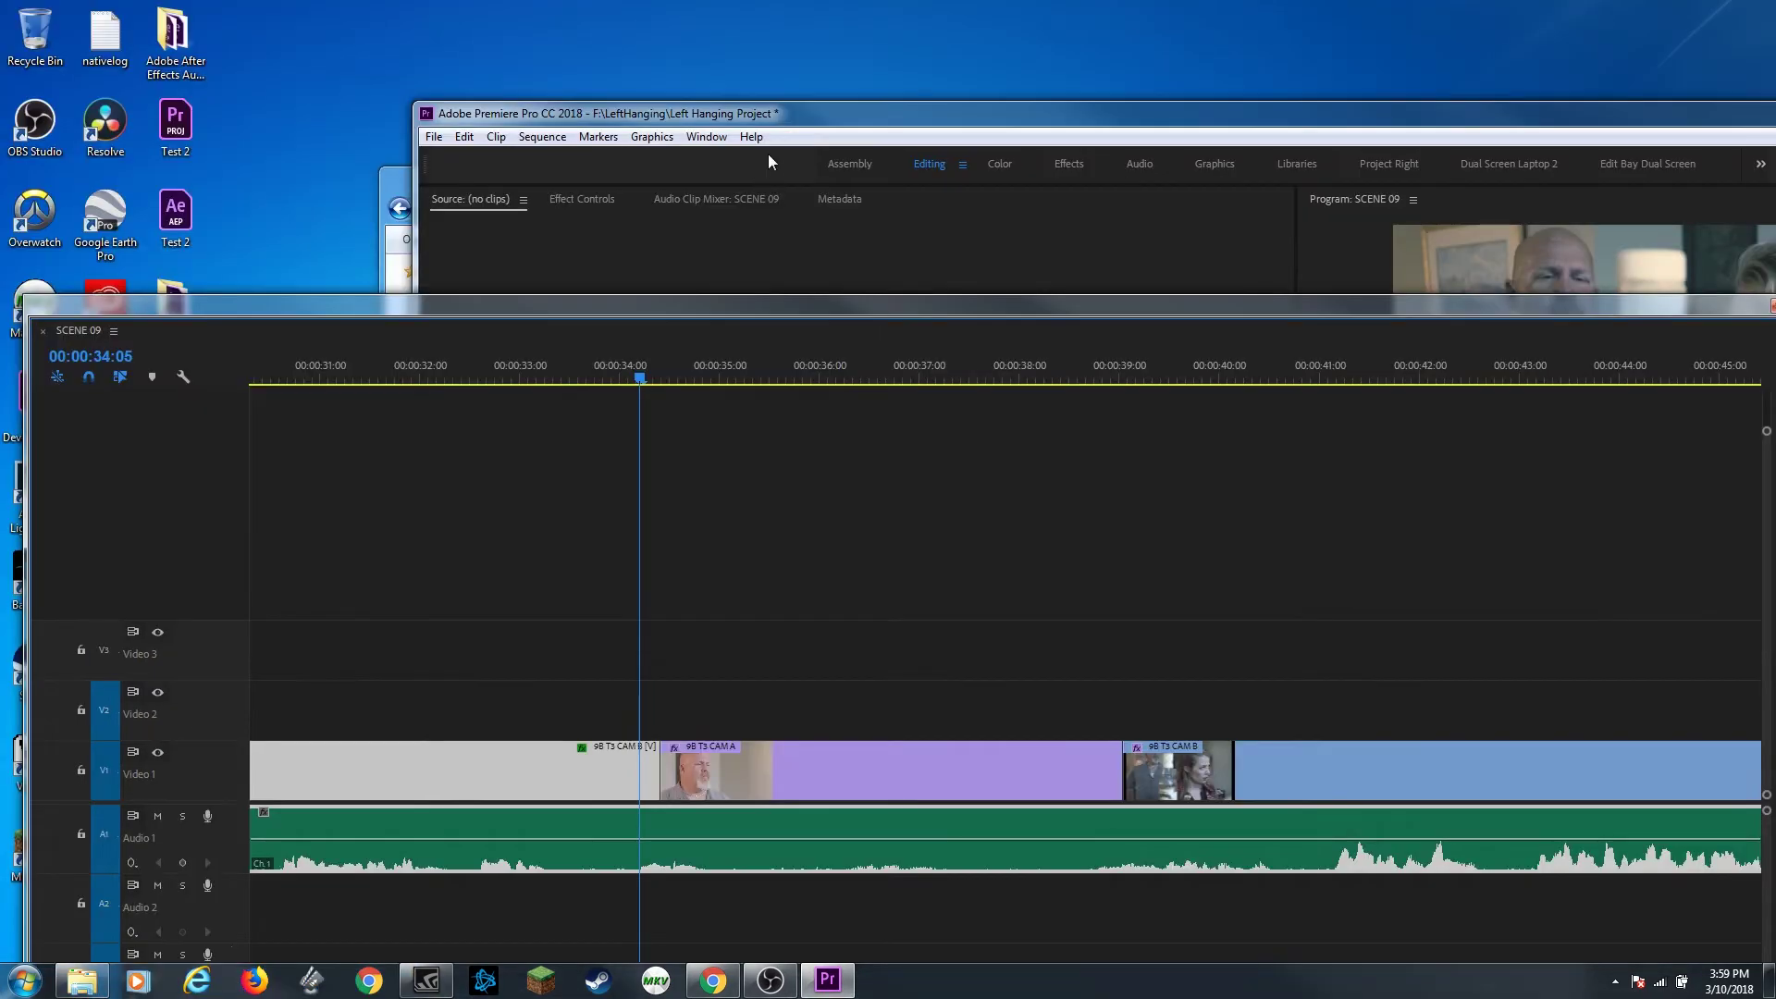
pyautogui.moveTo(764, 122); pyautogui.dragTo(383, 35)
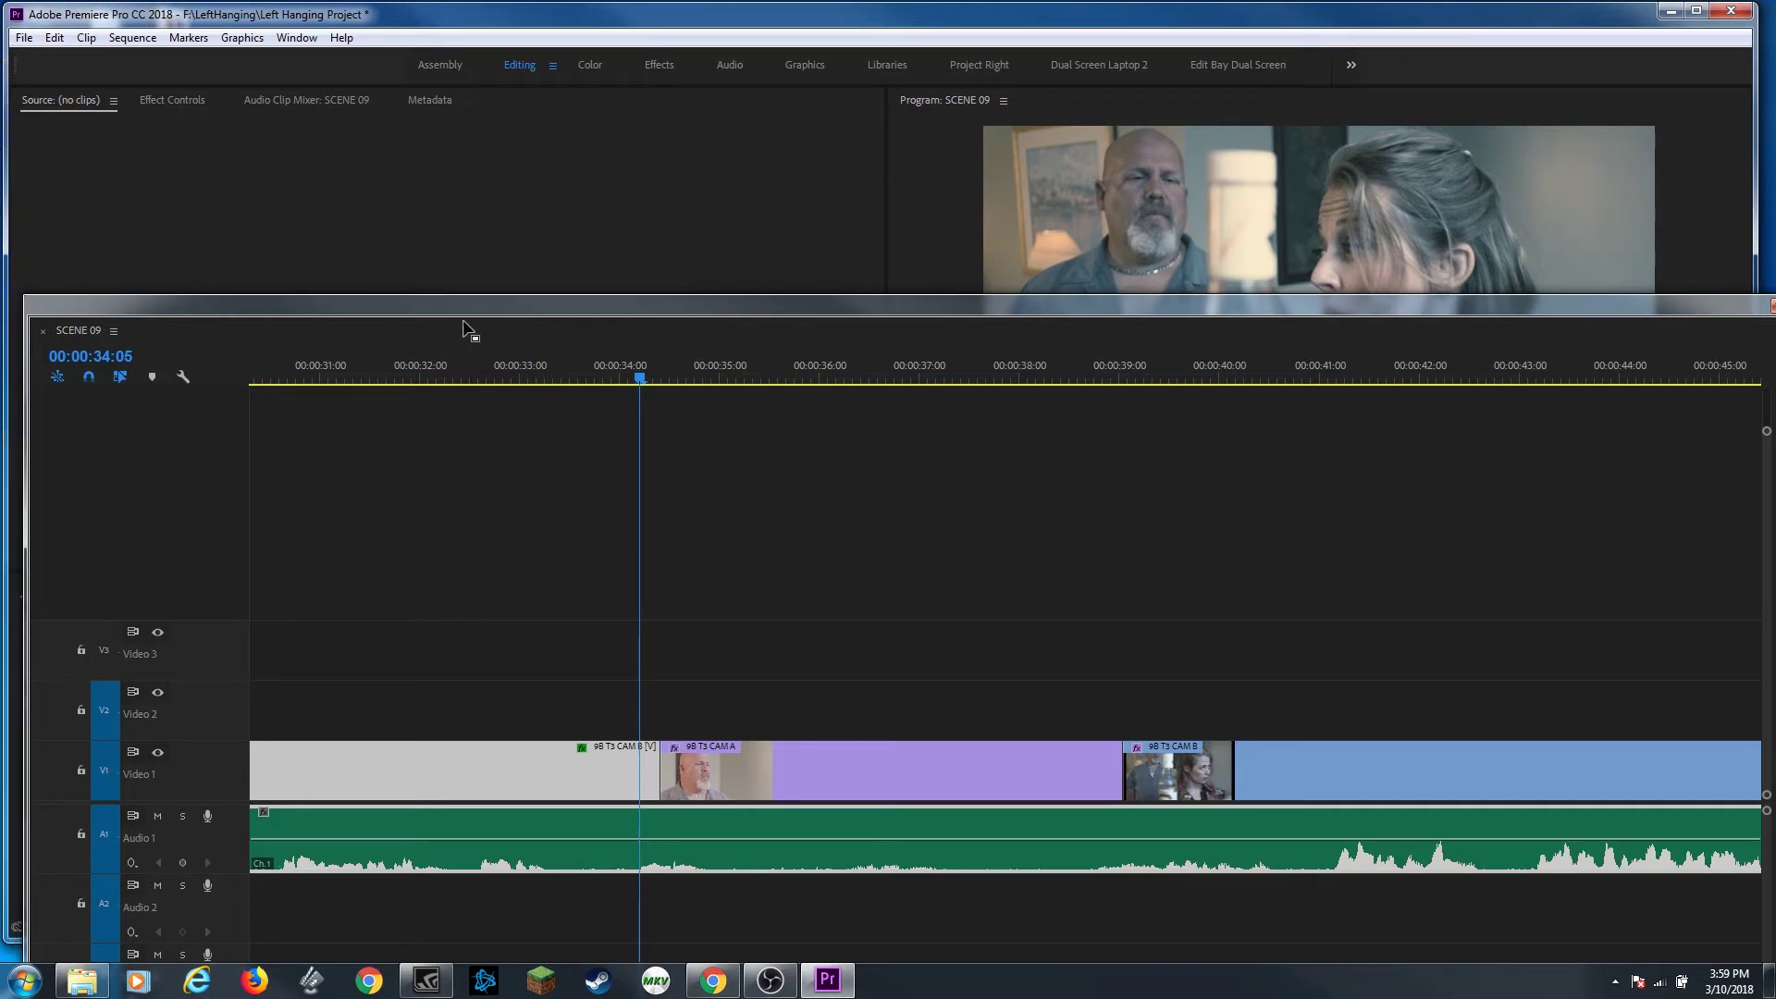
pyautogui.moveTo(465, 322); pyautogui.dragTo(211, 162)
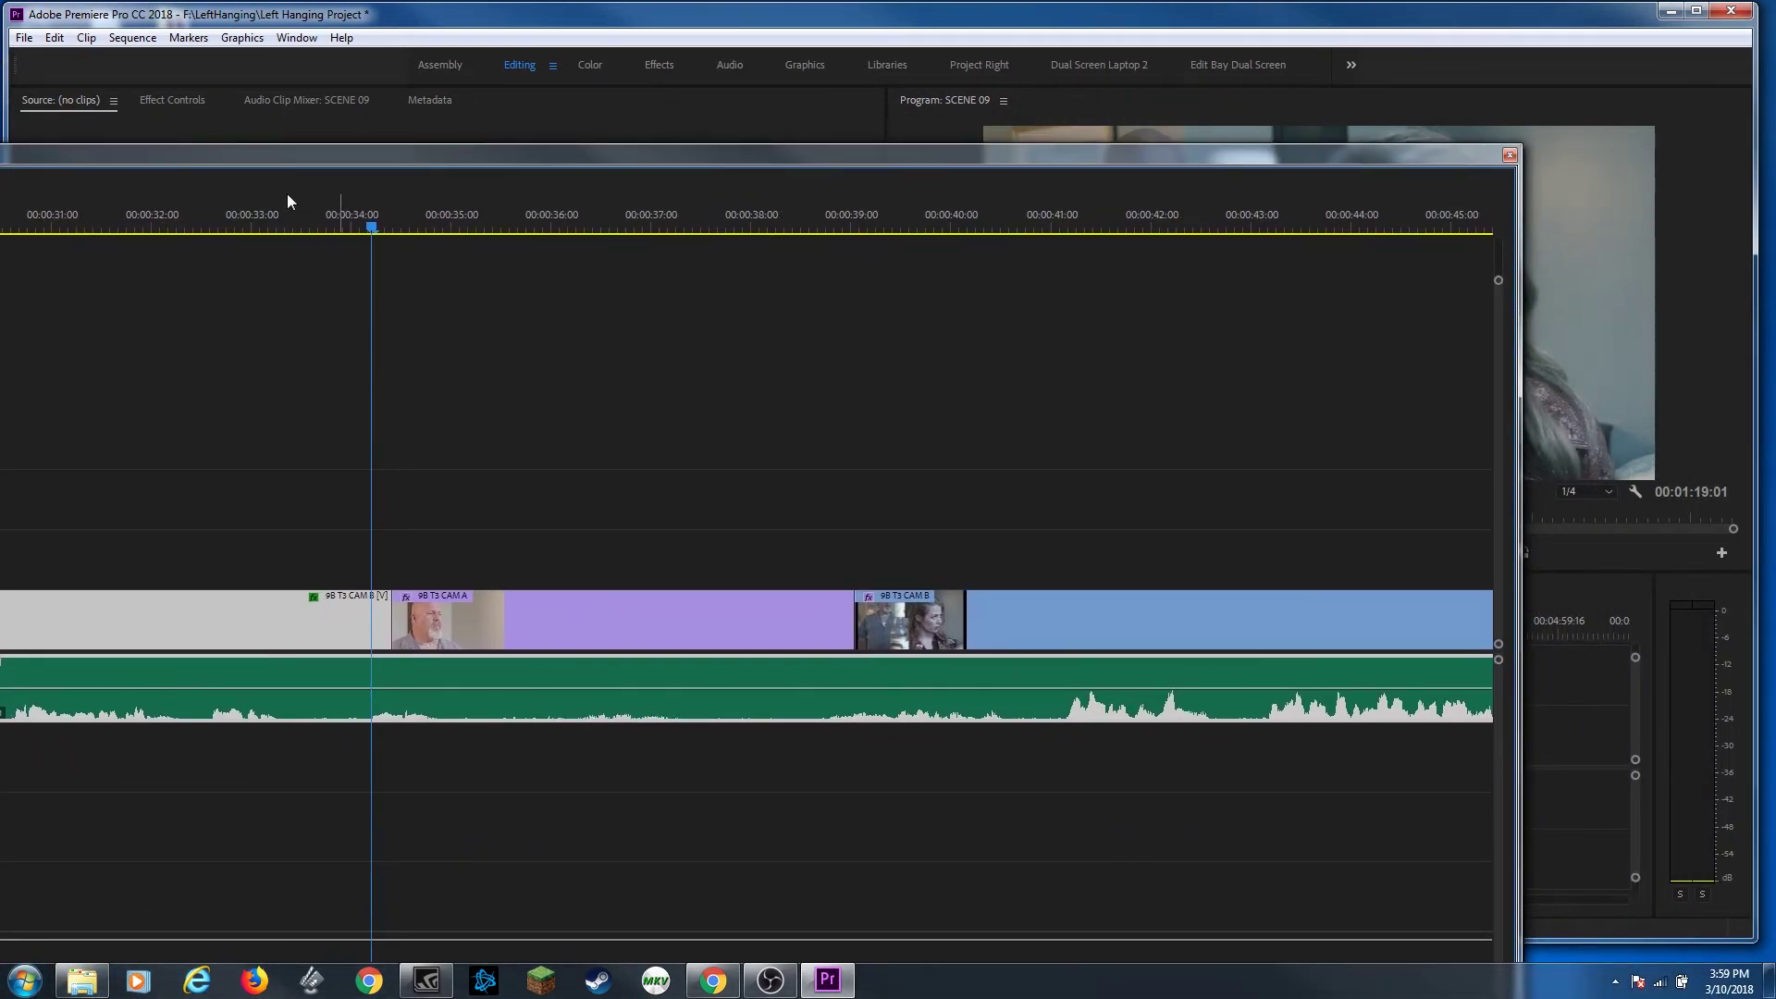
pyautogui.moveTo(1525, 159); pyautogui.dragTo(1359, 273)
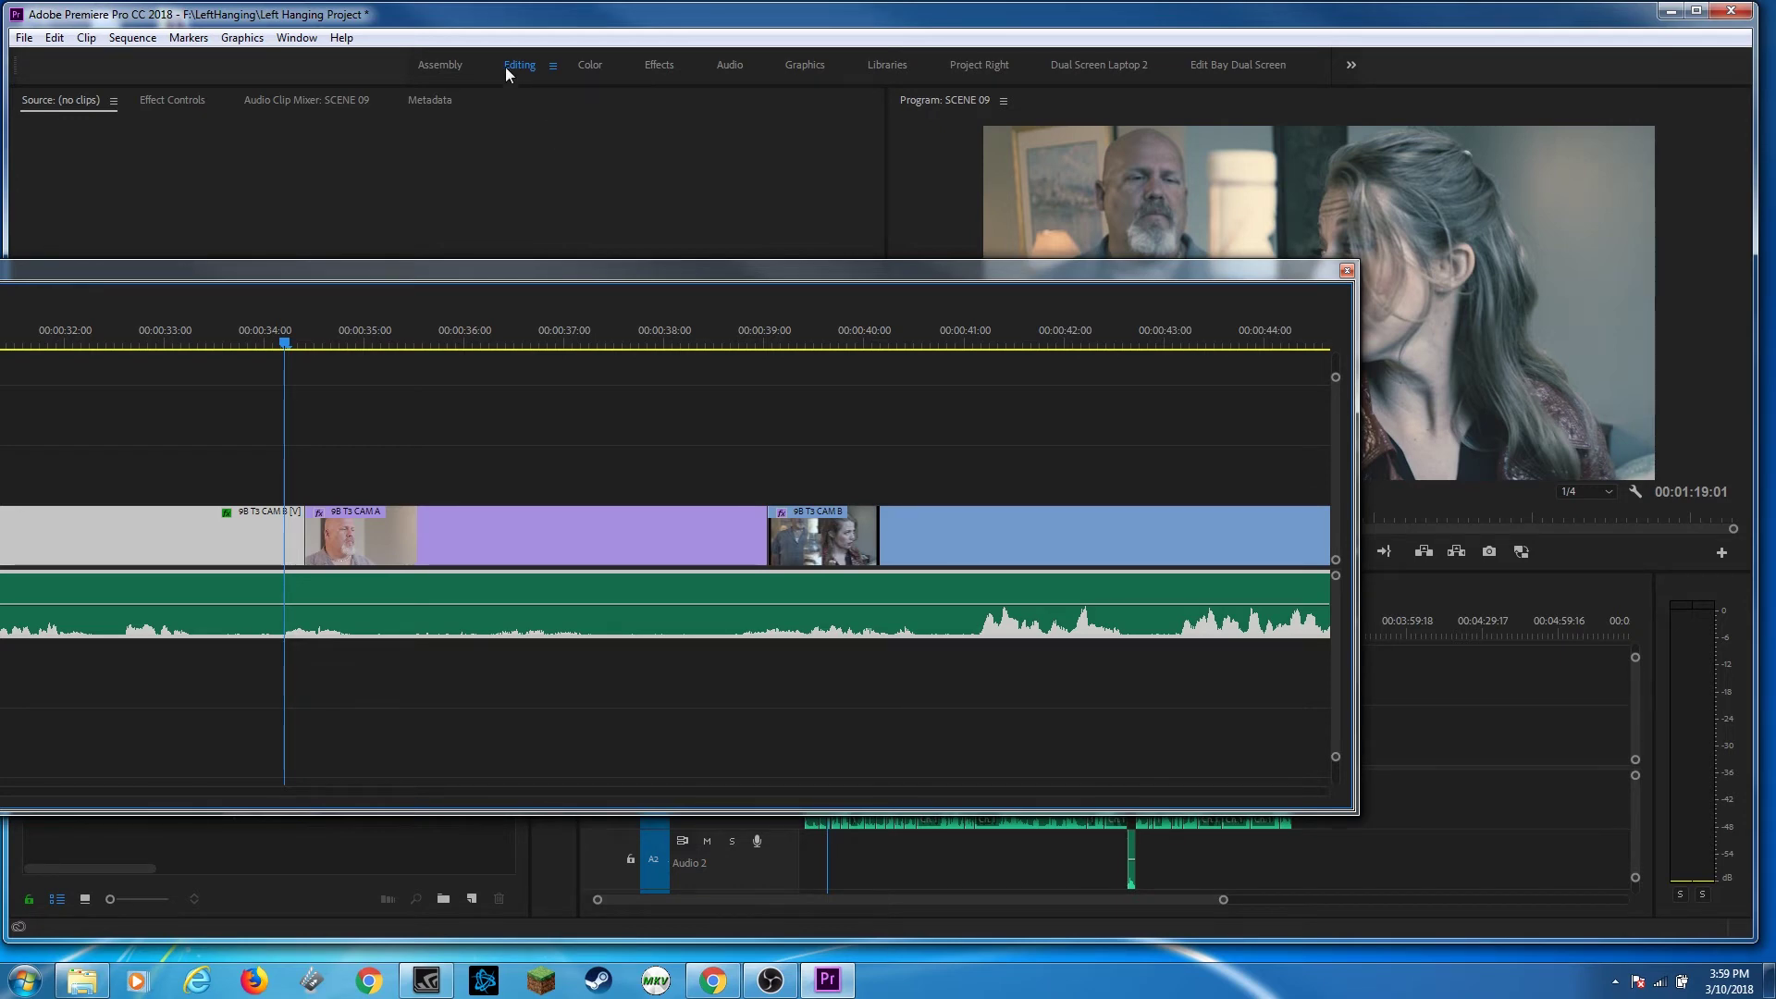
pyautogui.click(650, 64)
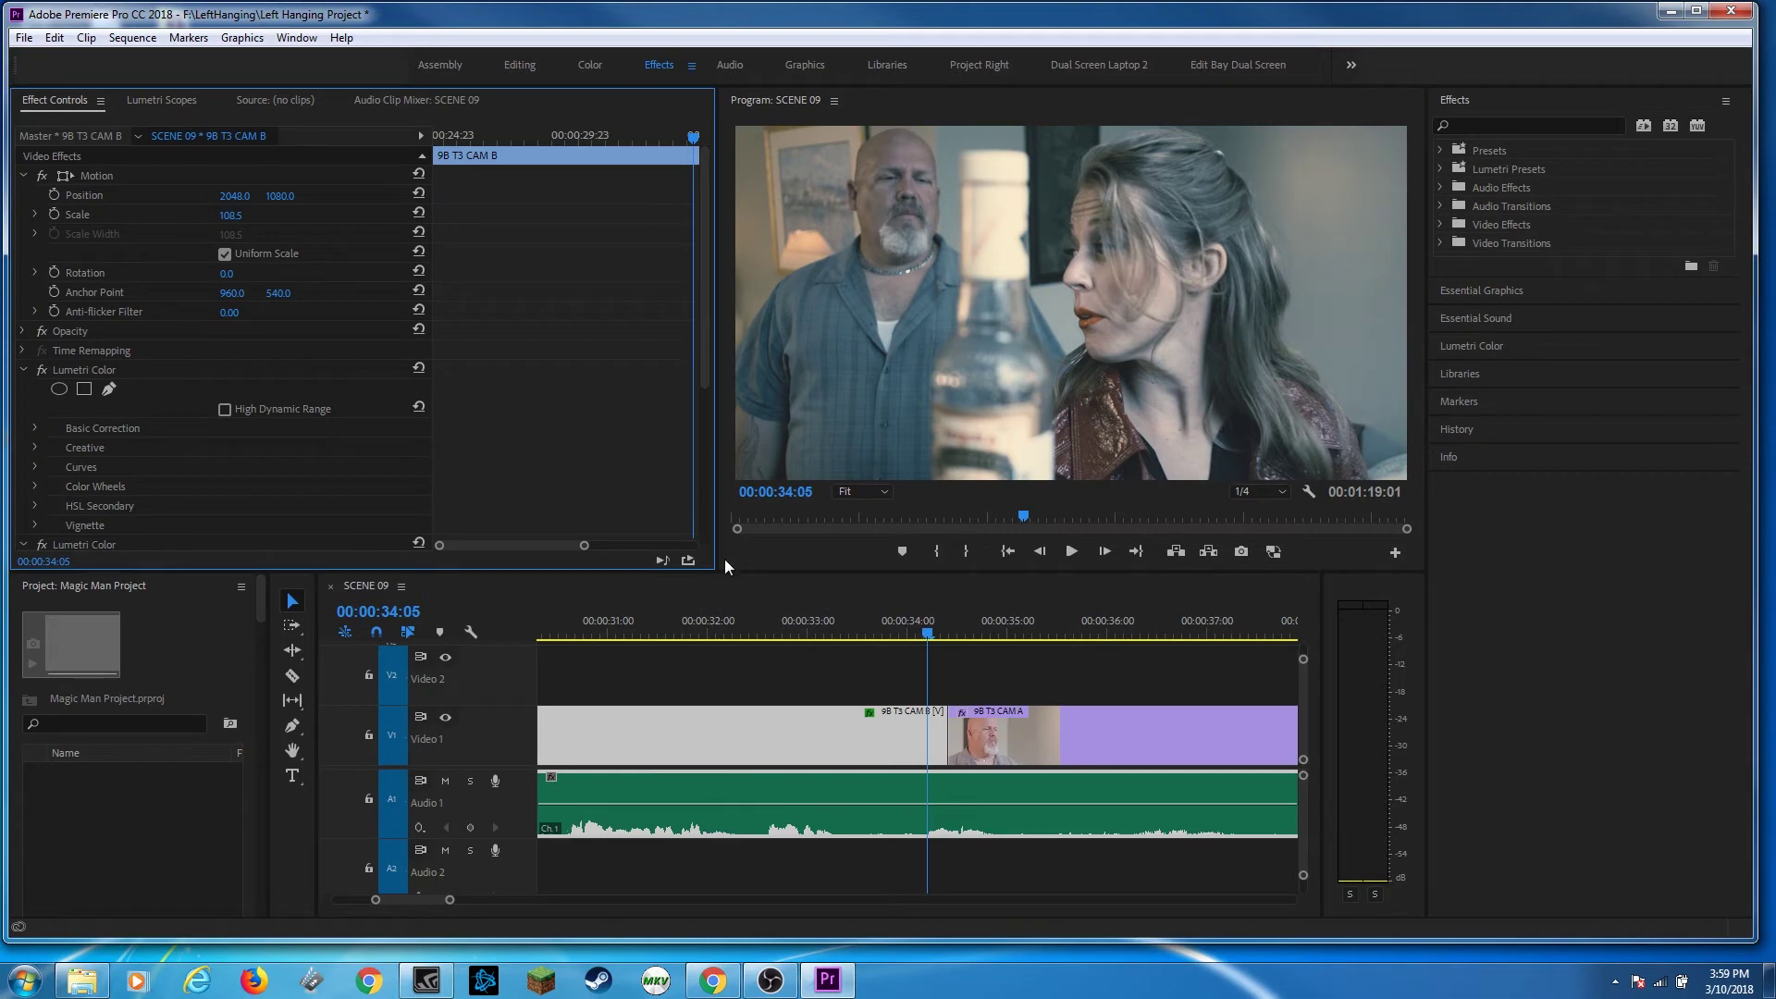
# Return to the Editing workspace with SCENE 09 still floating
pyautogui.click(531, 66)
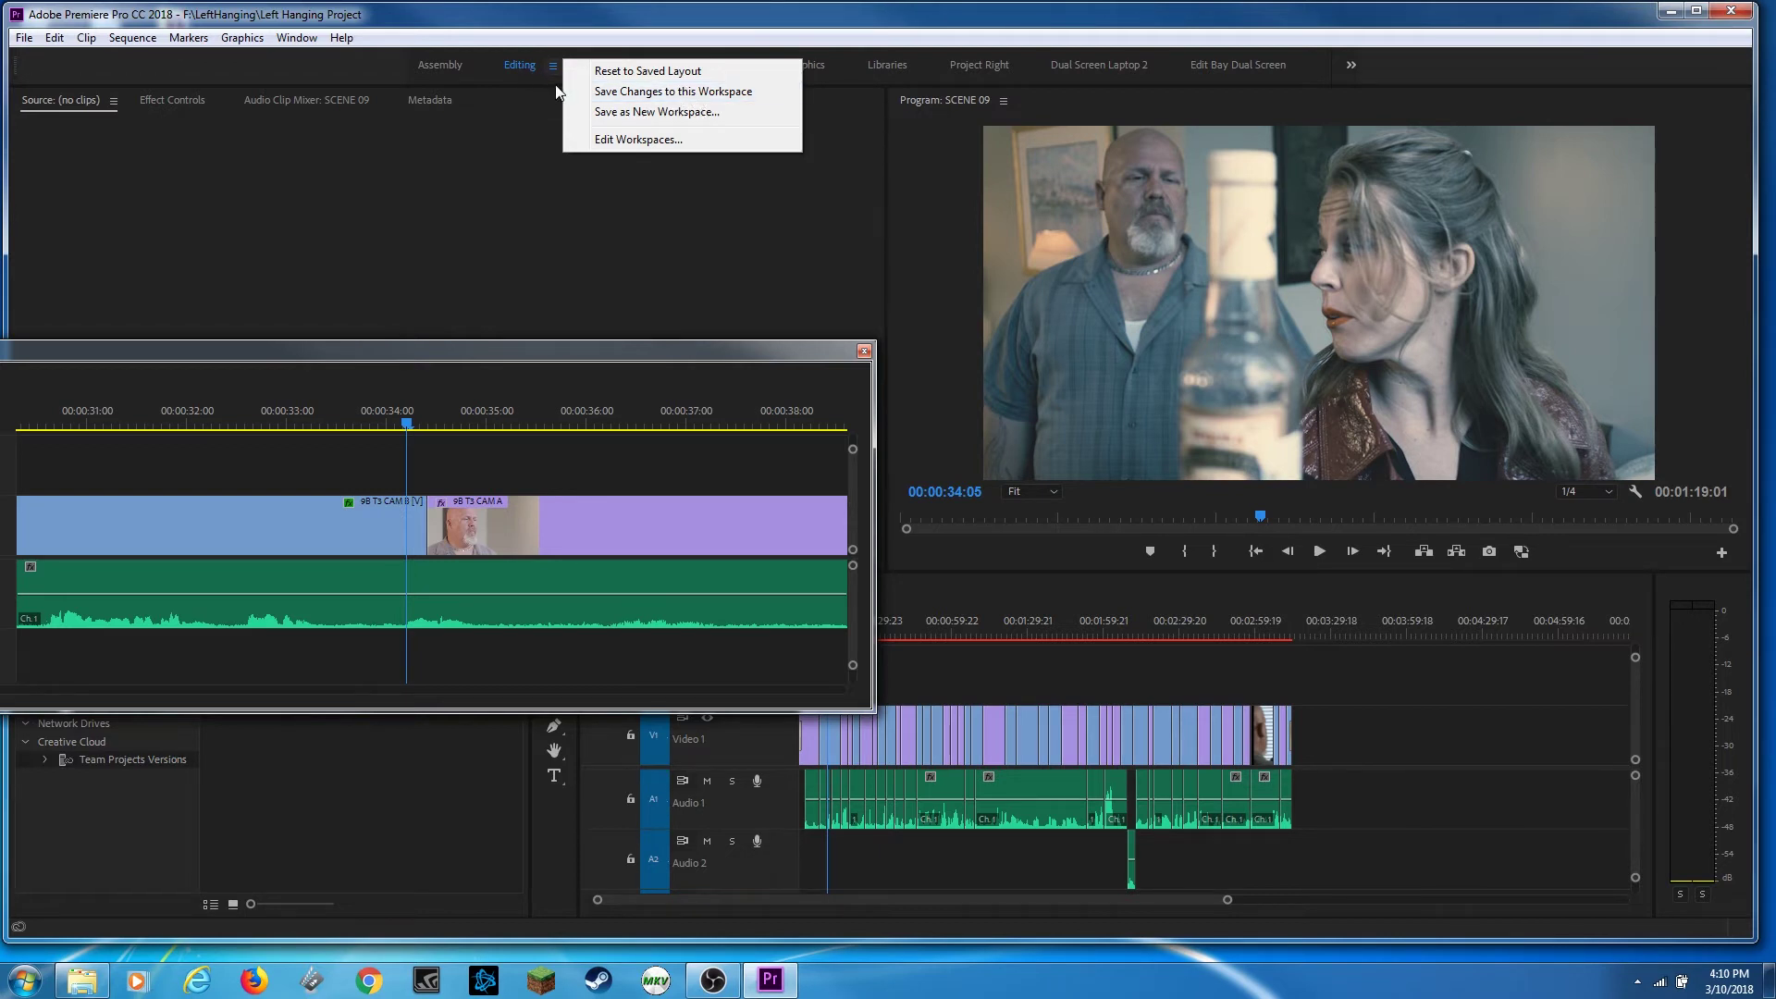
# Cancel the Save as New Workspace dialog, then reset Editing to its saved layout
pyautogui.click(670, 116)
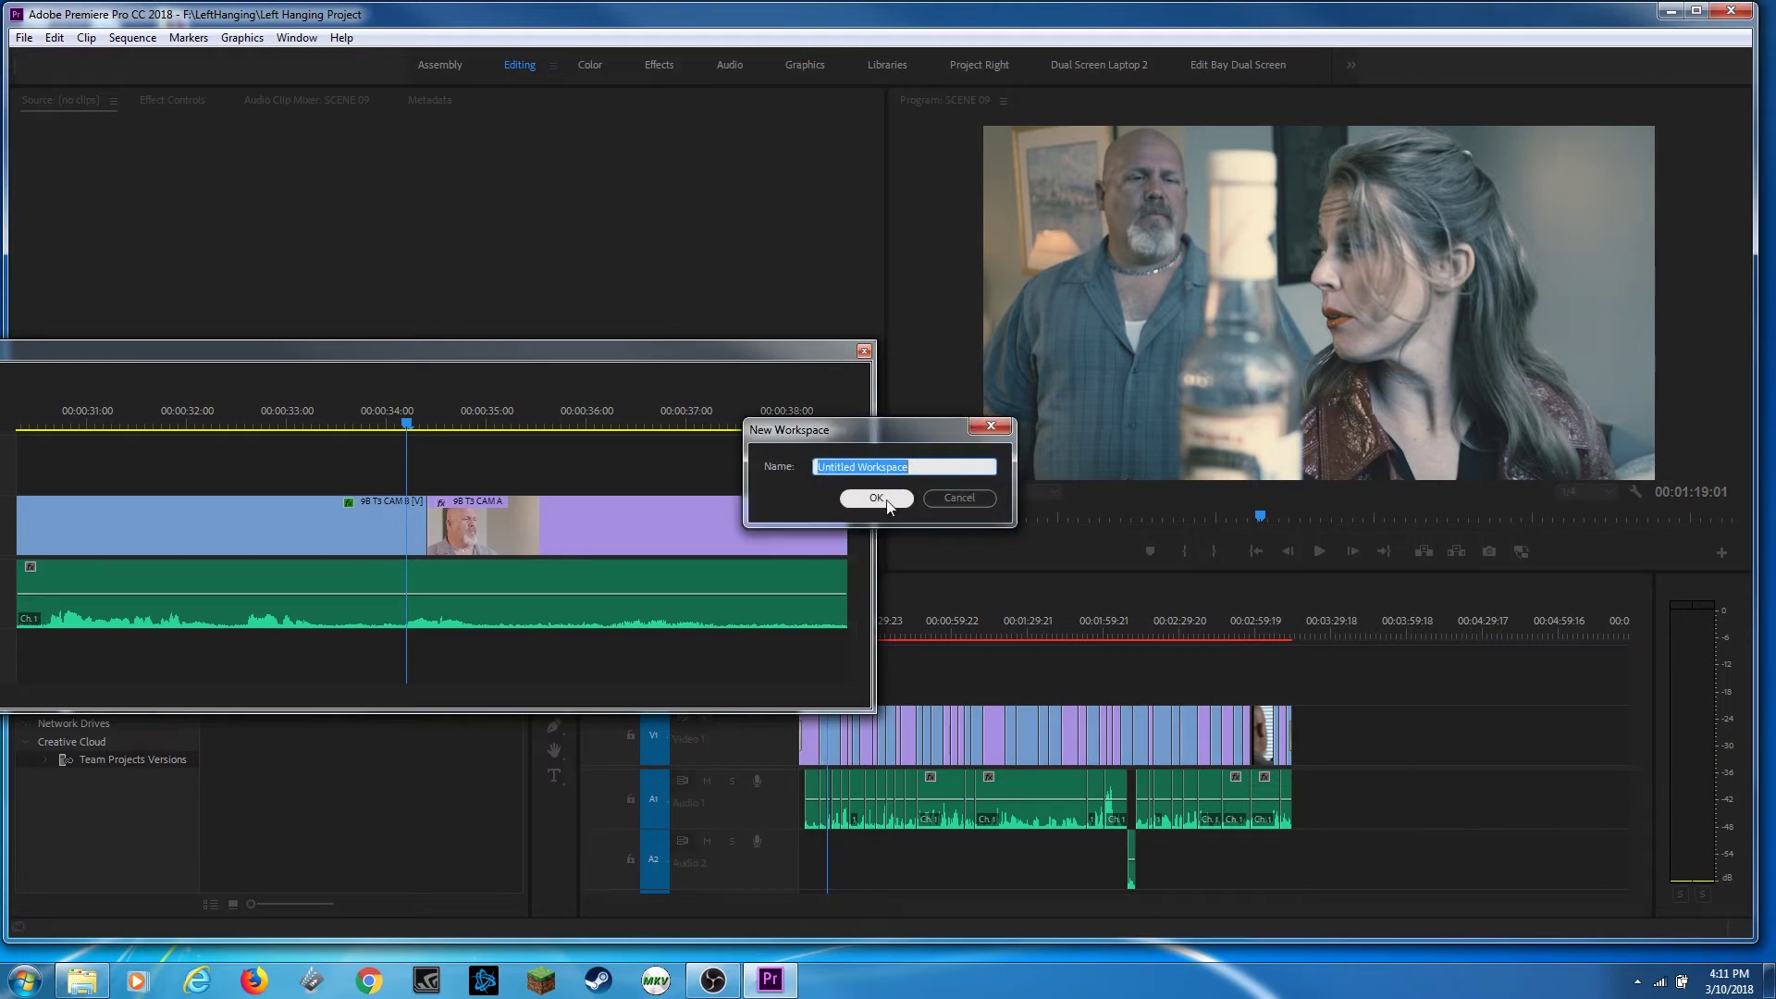
pyautogui.click(961, 499)
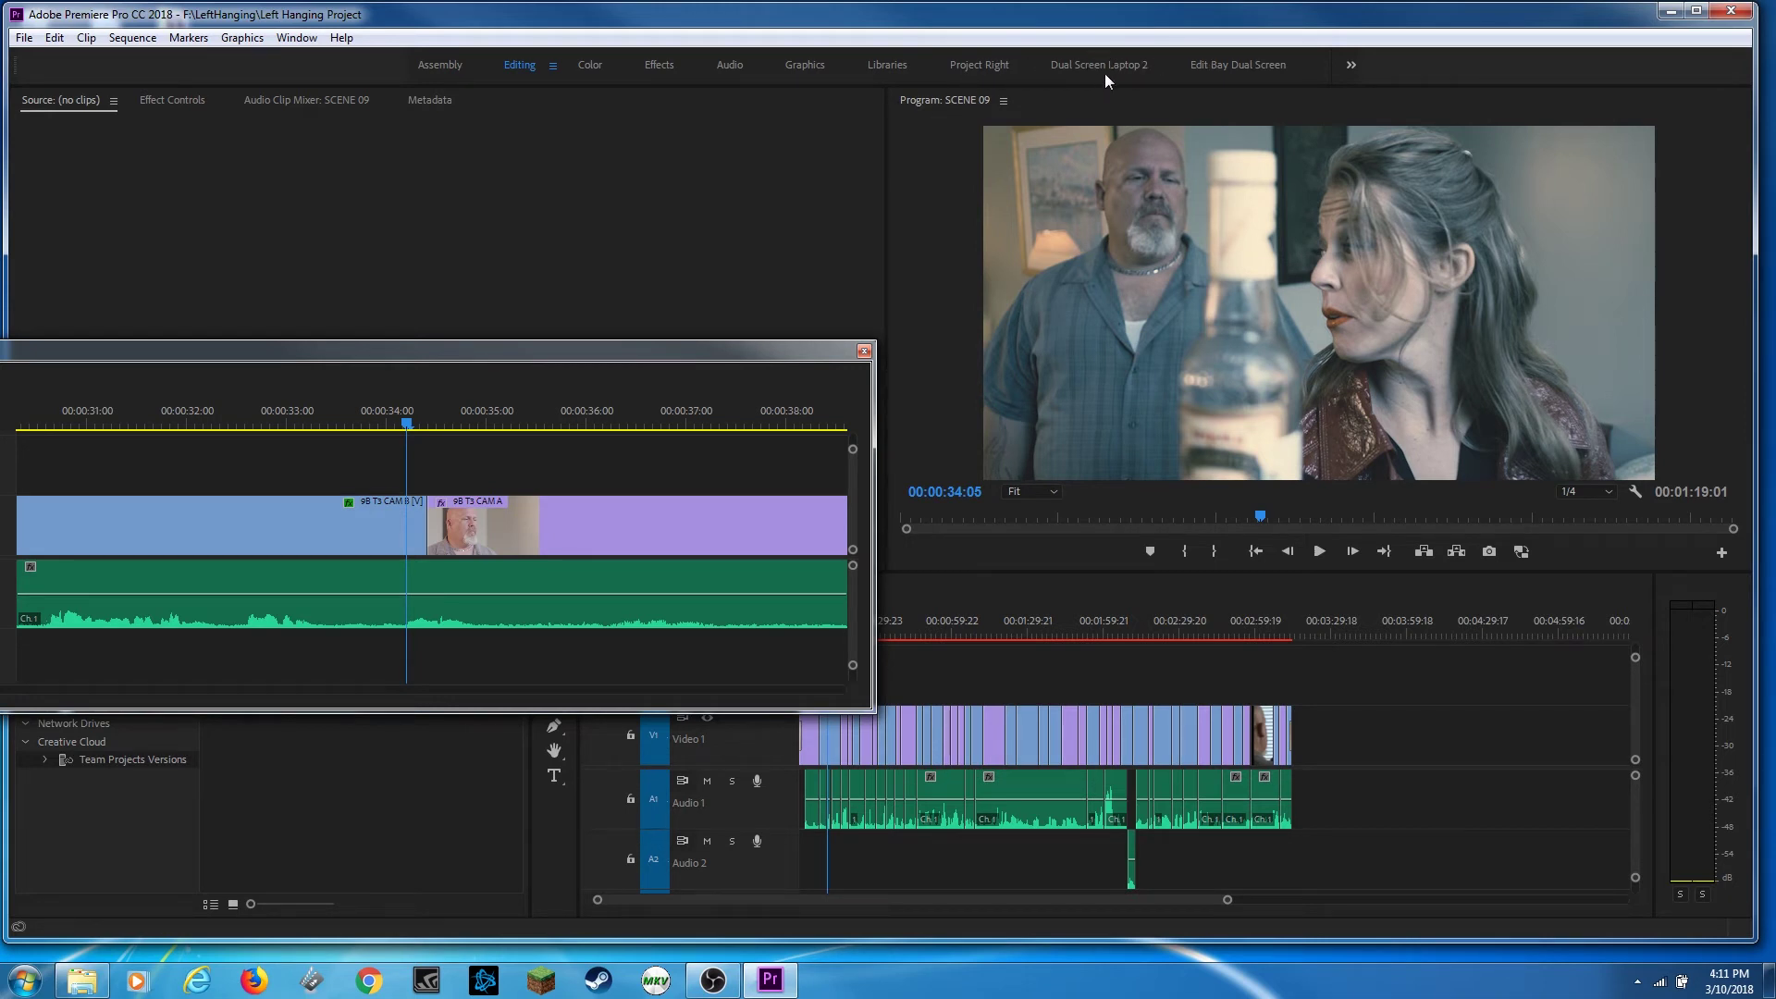
pyautogui.click(553, 65)
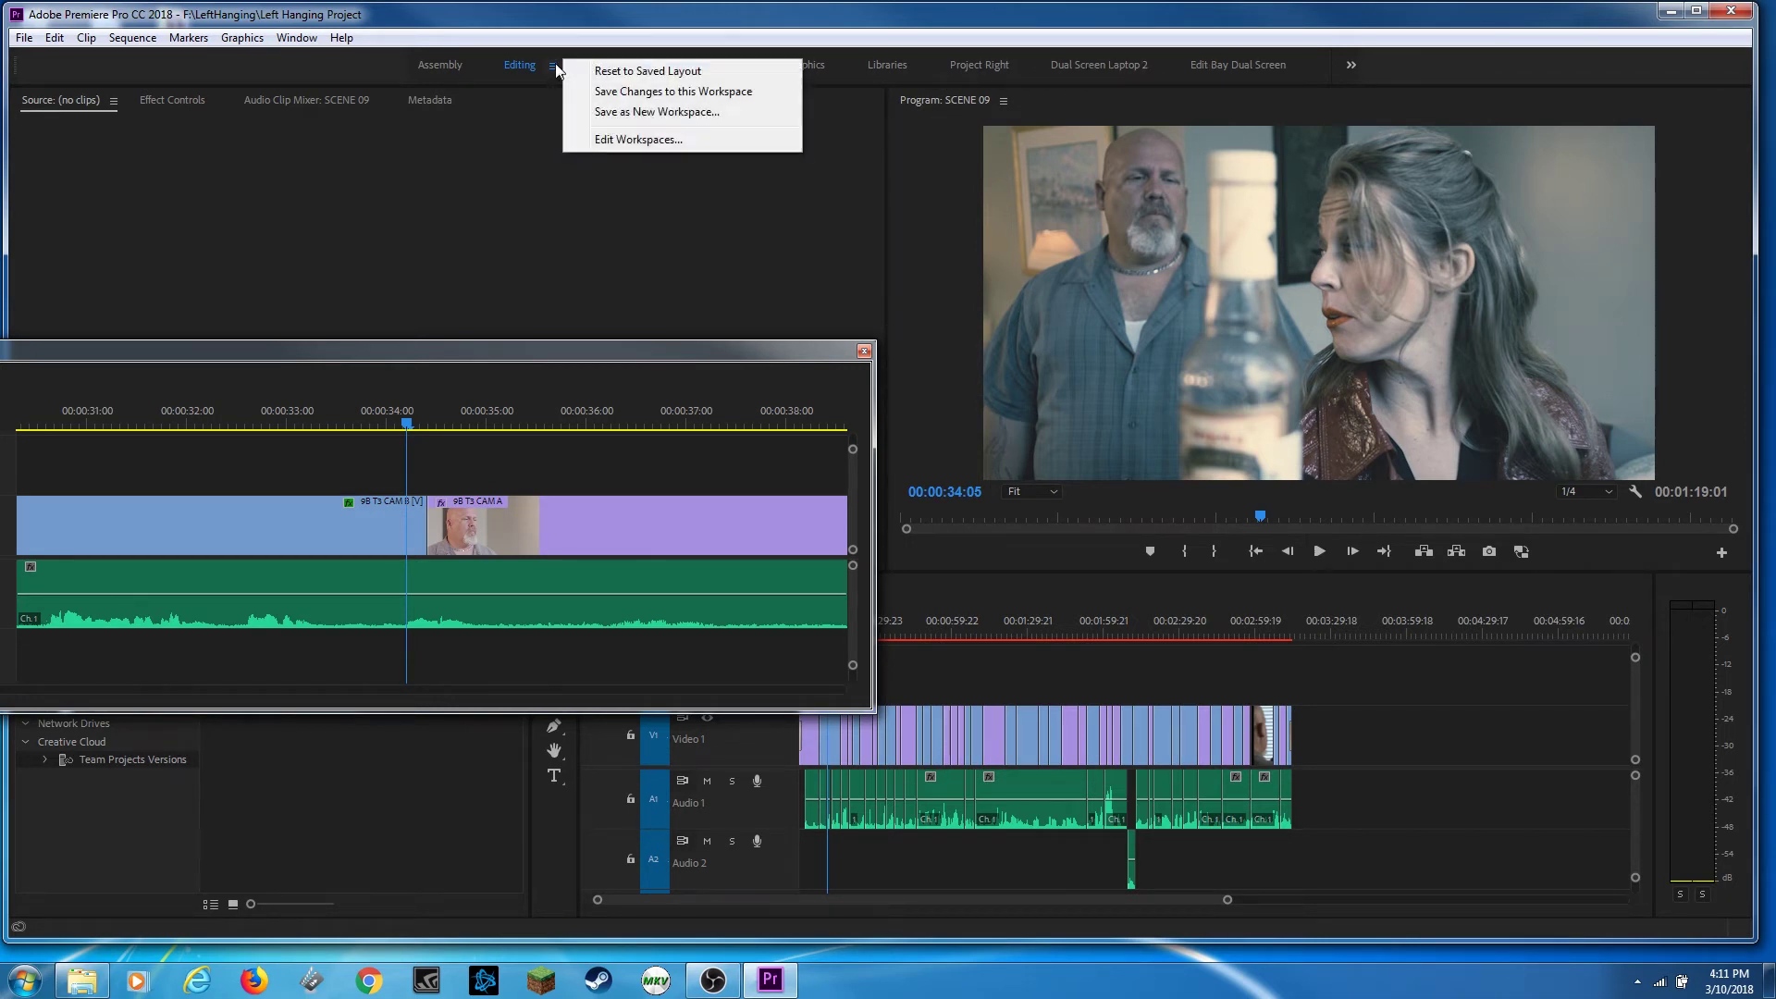
pyautogui.click(602, 74)
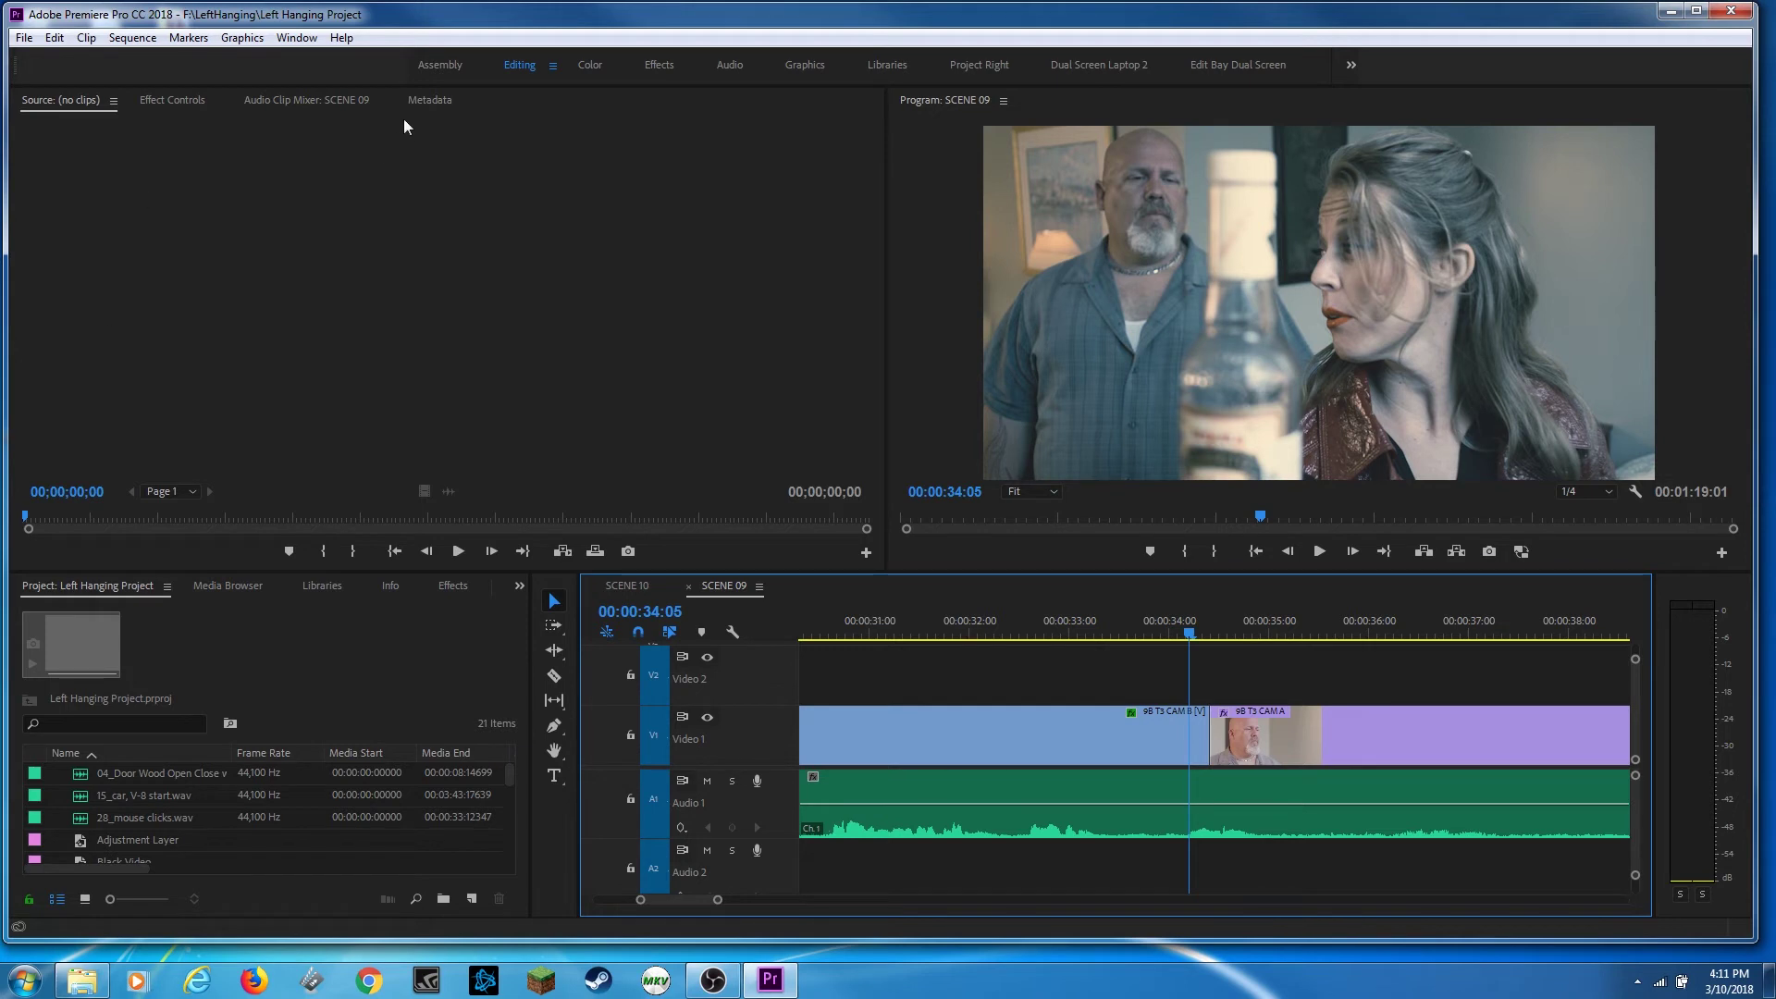
# Save the current layout into the Editing workspace and reopen its ≡ menu
pyautogui.click(553, 65)
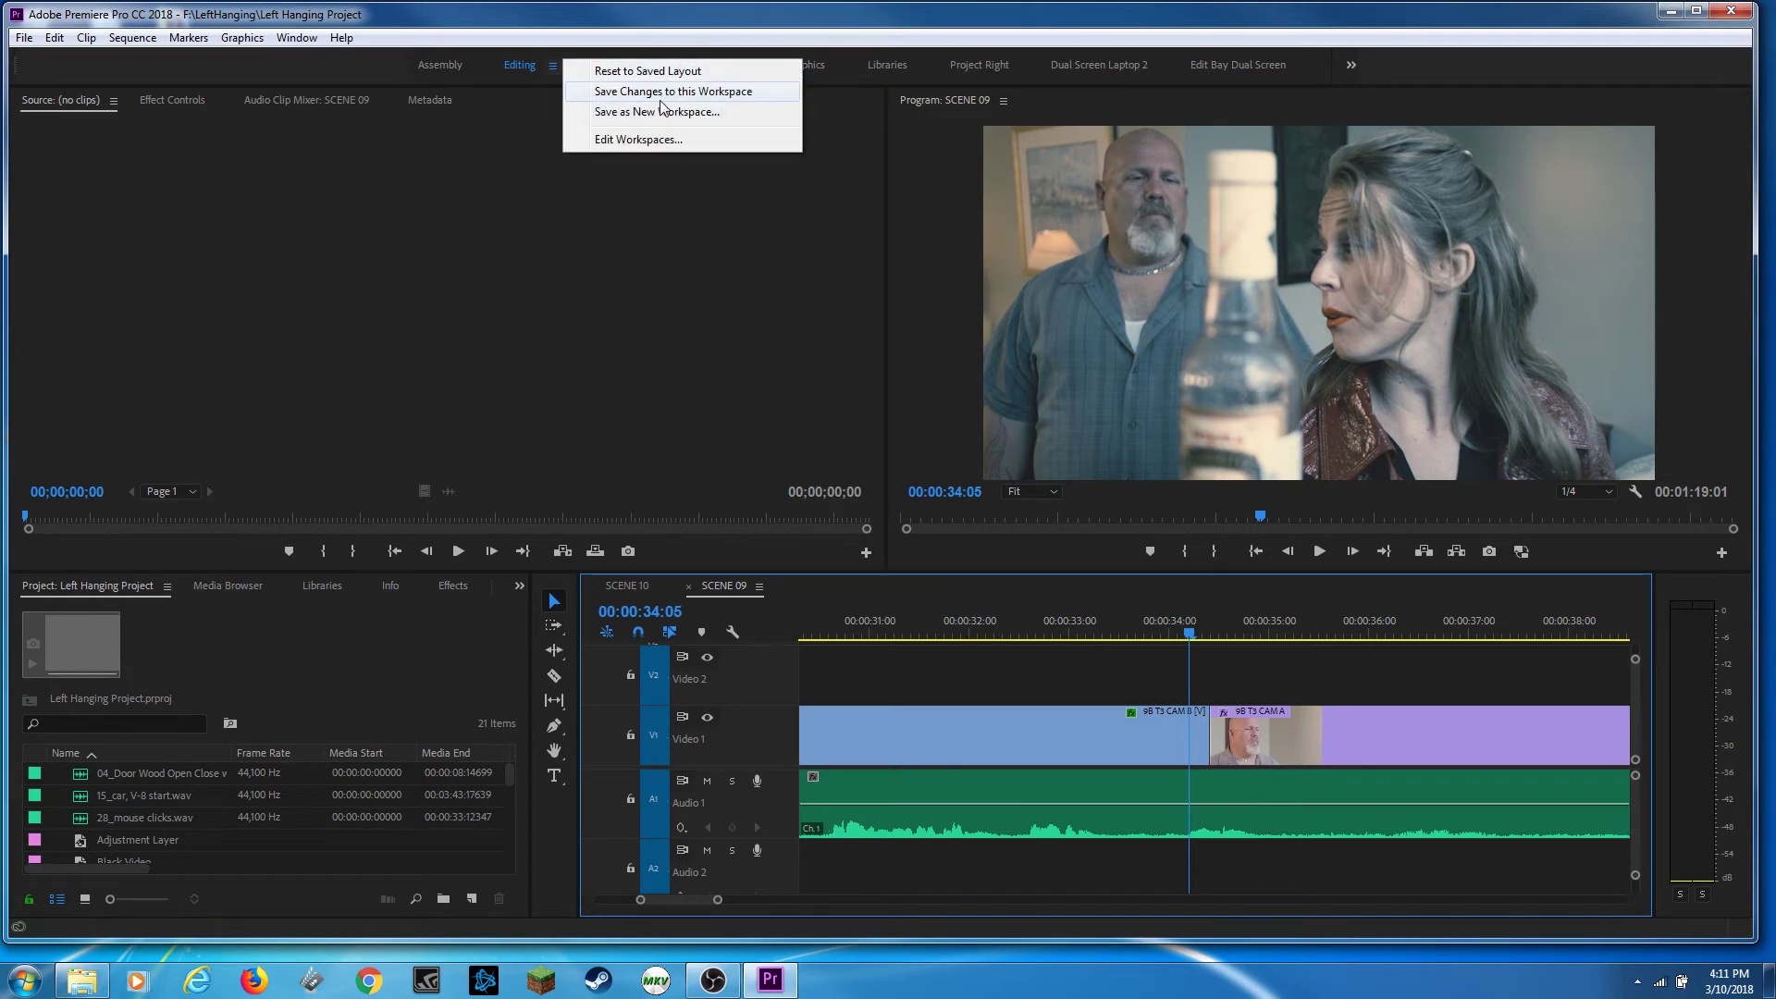
pyautogui.click(611, 91)
pyautogui.click(554, 70)
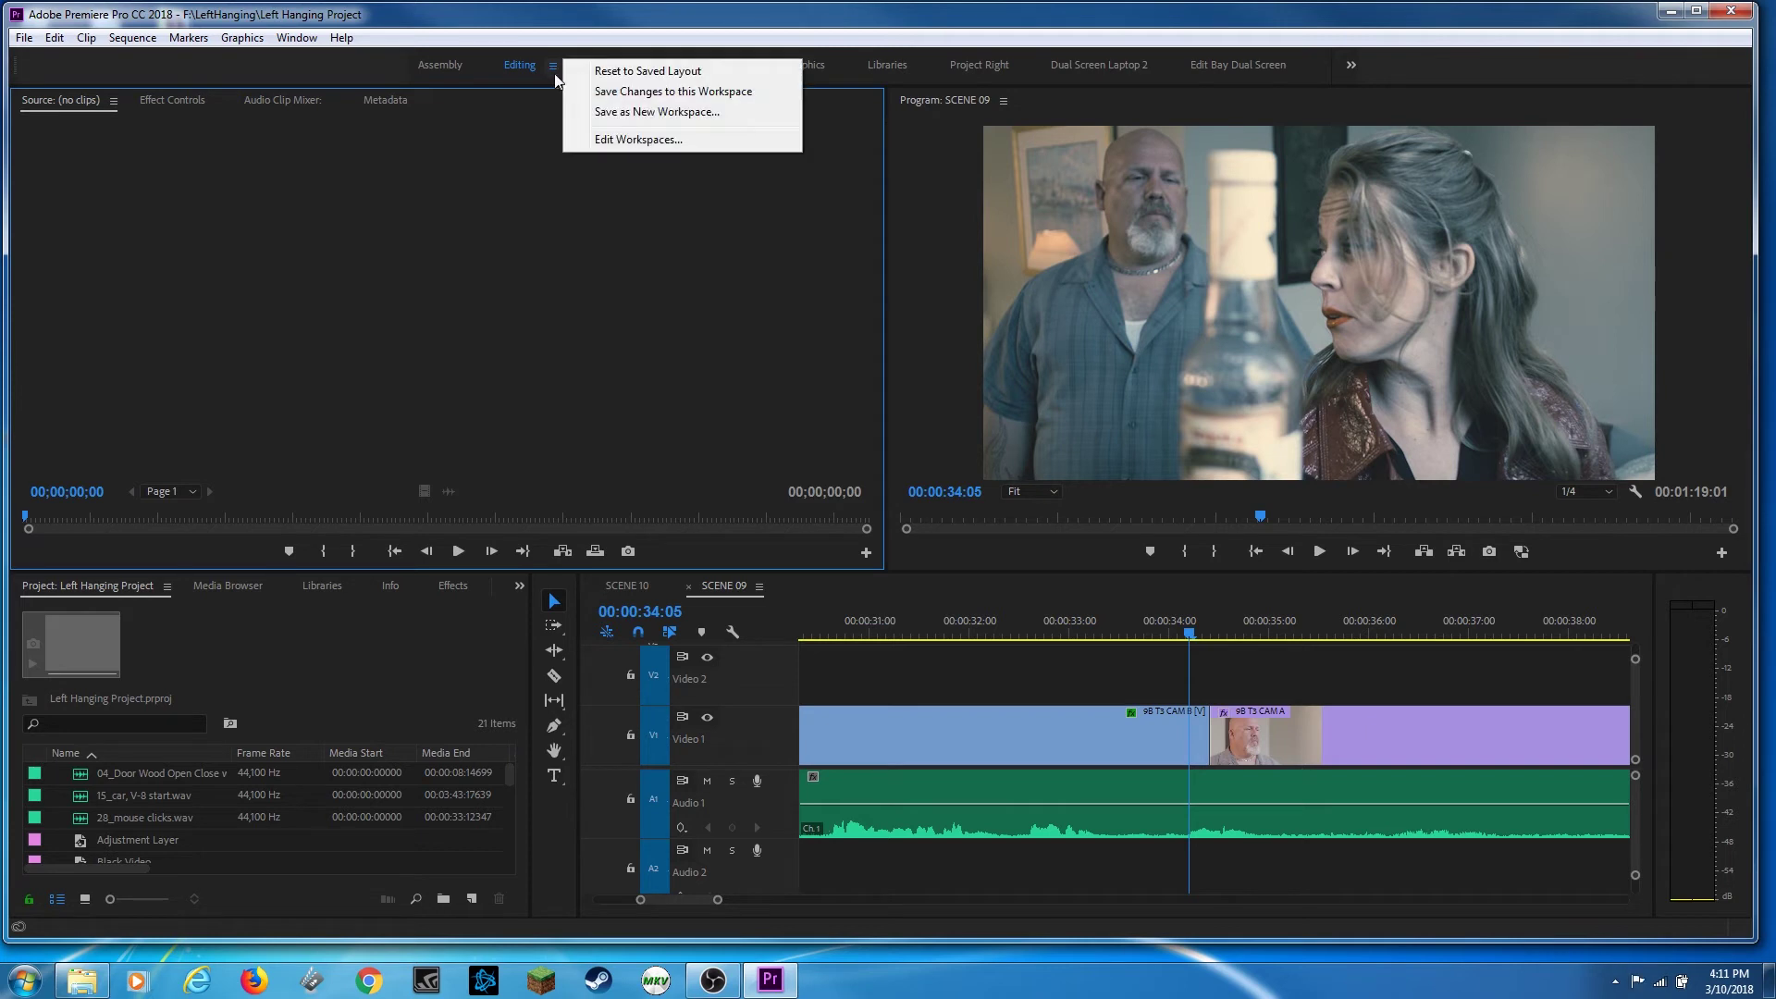
# In Edit Workspaces, drag Graphics up between Editing and Color and confirm with OK
pyautogui.click(598, 140)
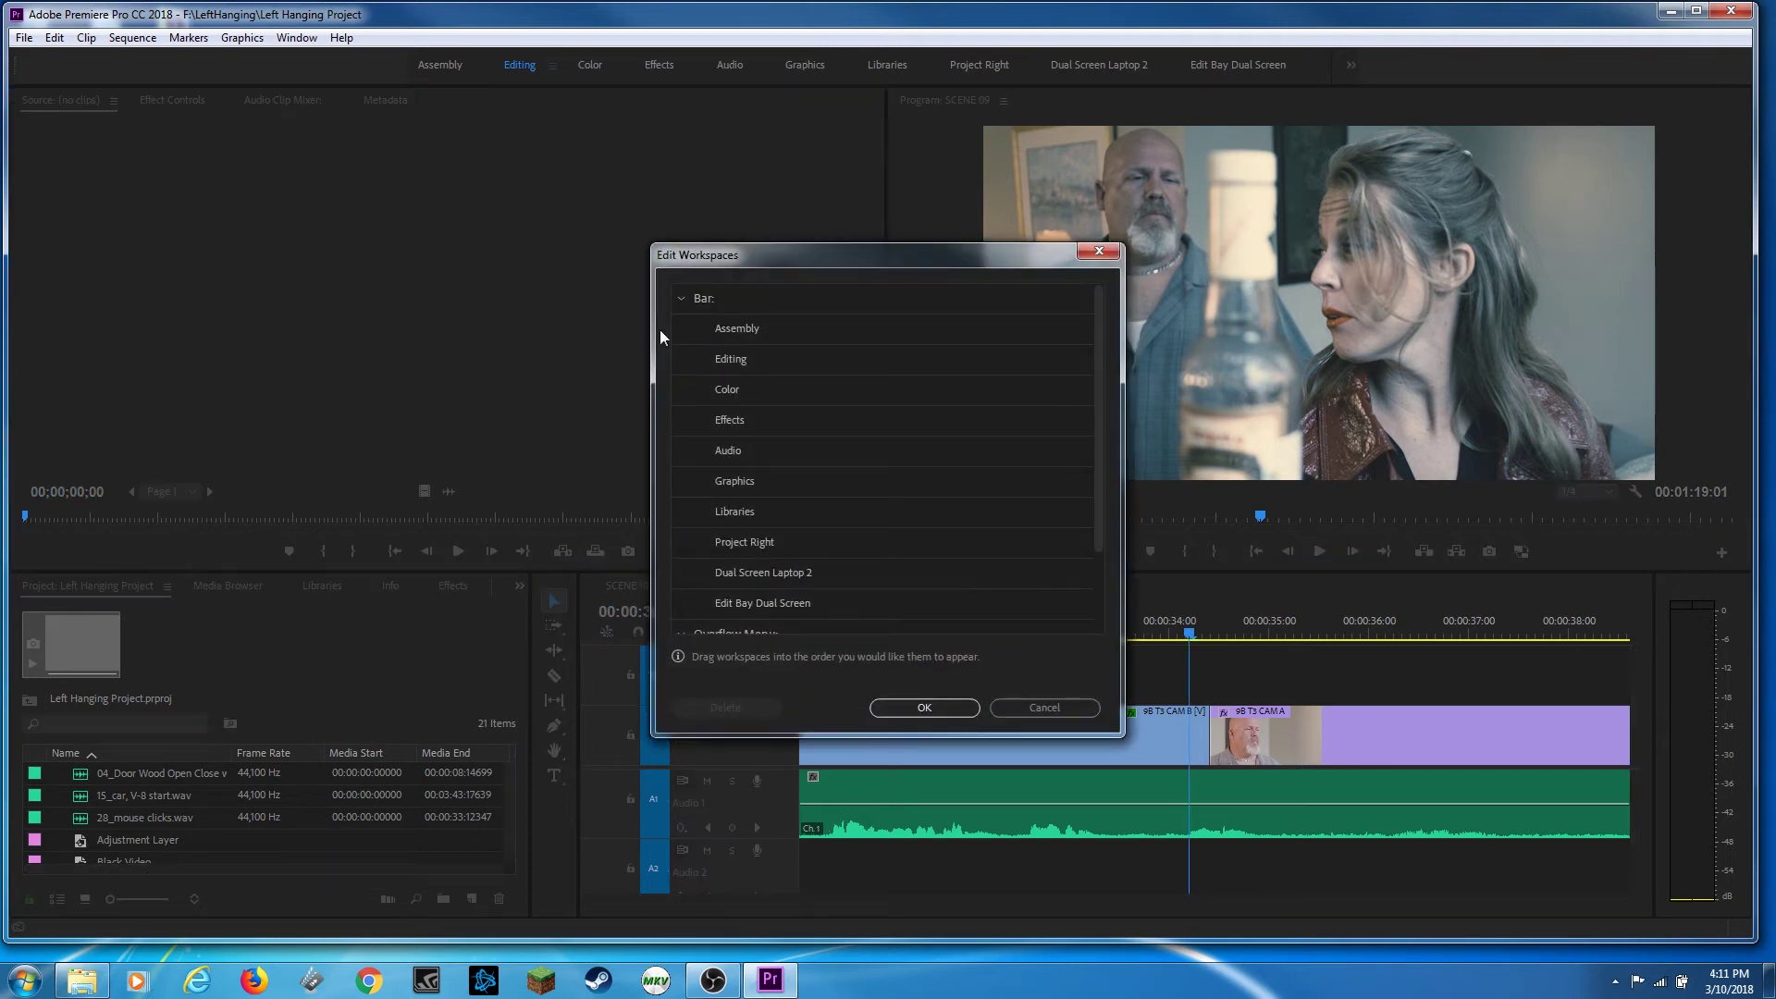
pyautogui.scroll(-3, 779, 479)
pyautogui.scroll(3, 776, 475)
pyautogui.moveTo(739, 489); pyautogui.dragTo(777, 378)
pyautogui.click(911, 712)
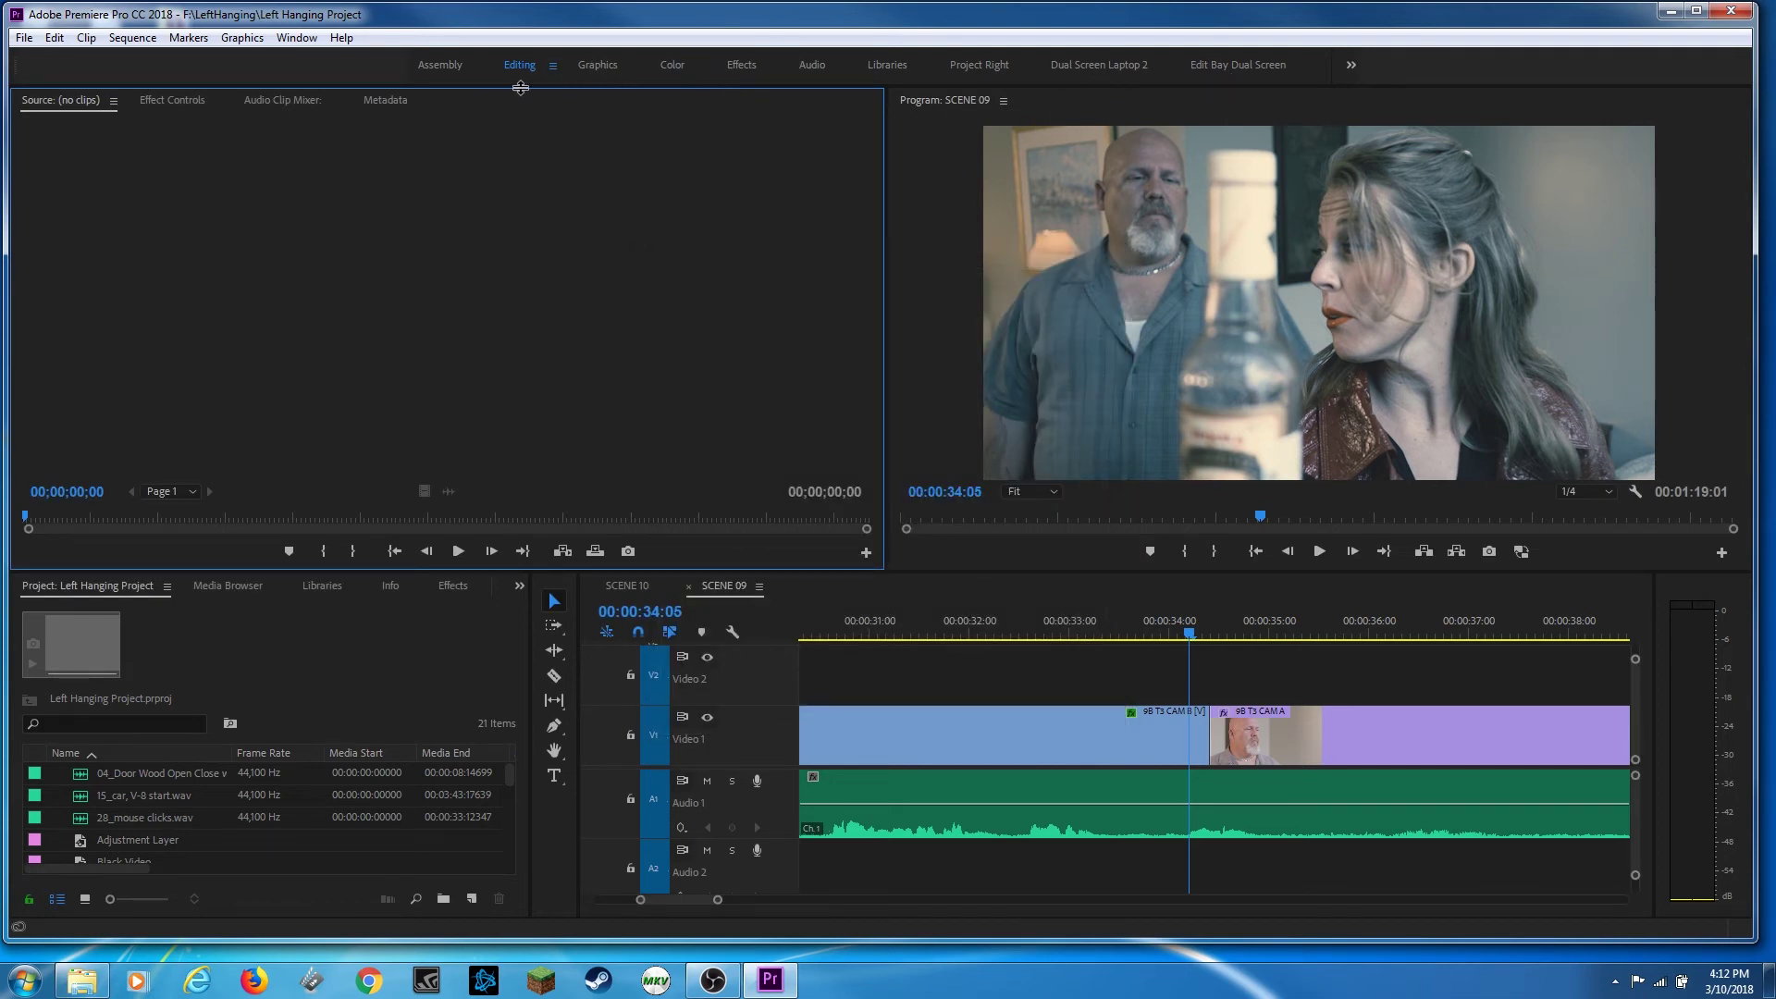
# Check the overflow workspaces, then toggle Import Workspaces from Projects under Window > Workspaces
pyautogui.click(1351, 64)
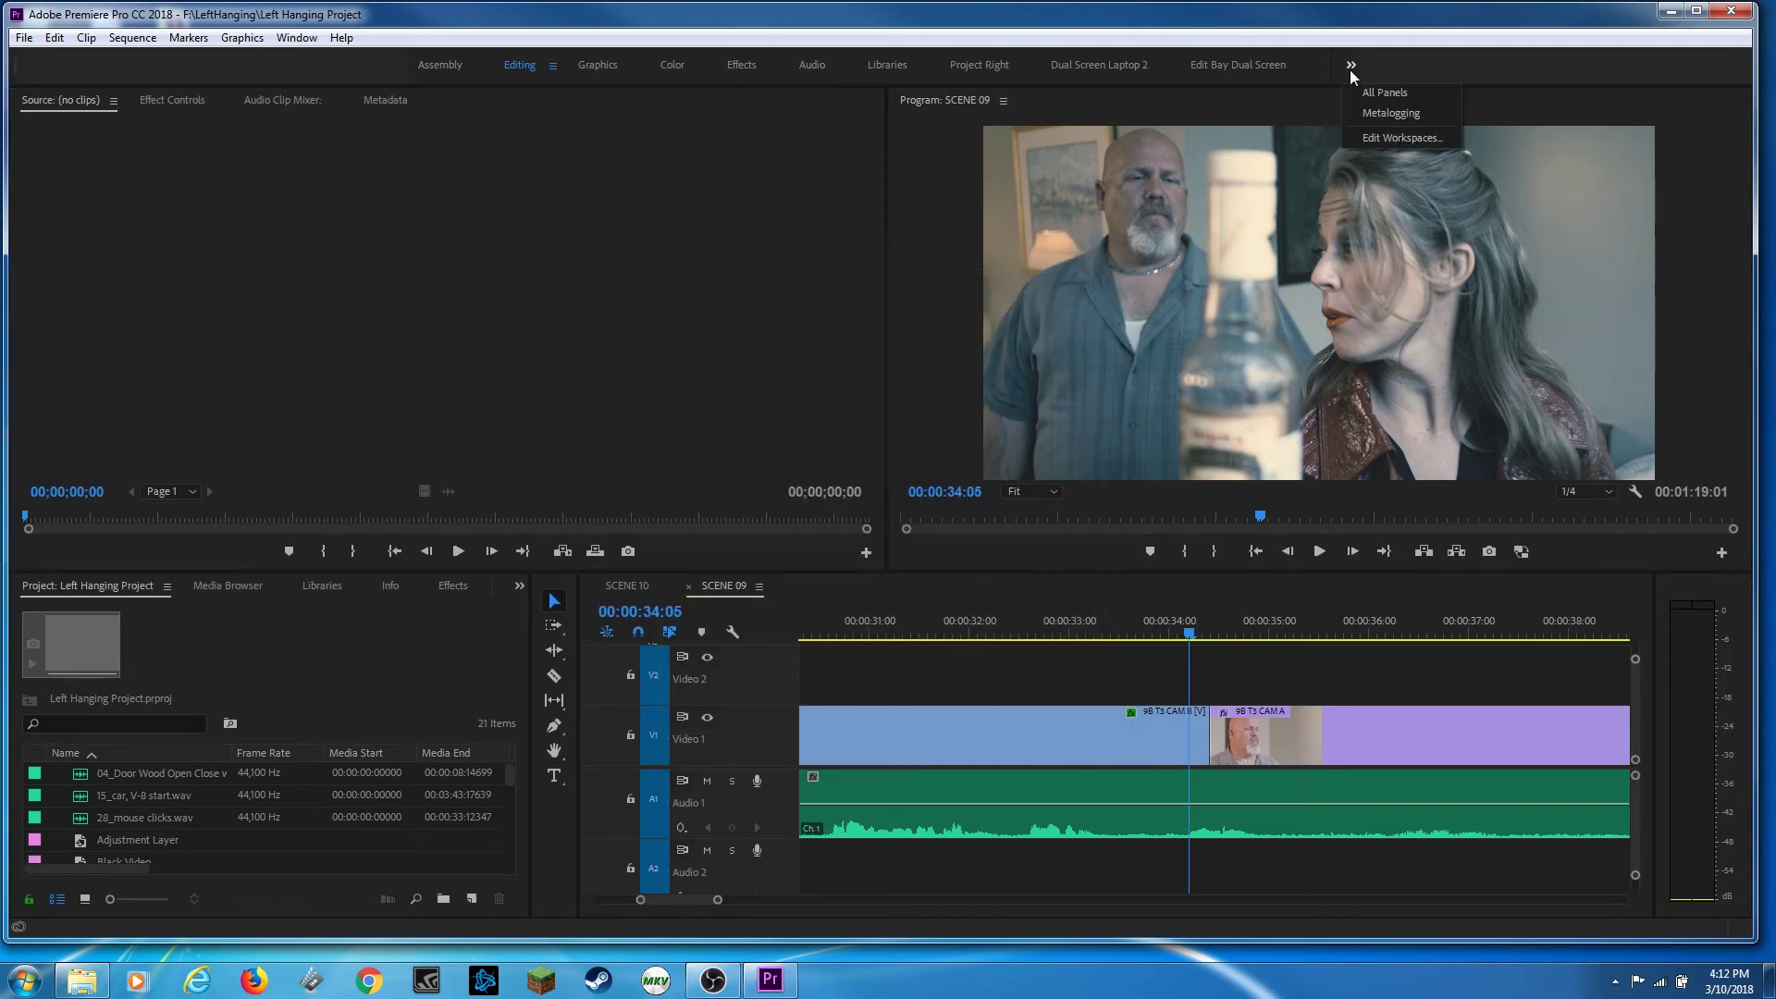
pyautogui.click(738, 189)
pyautogui.click(298, 38)
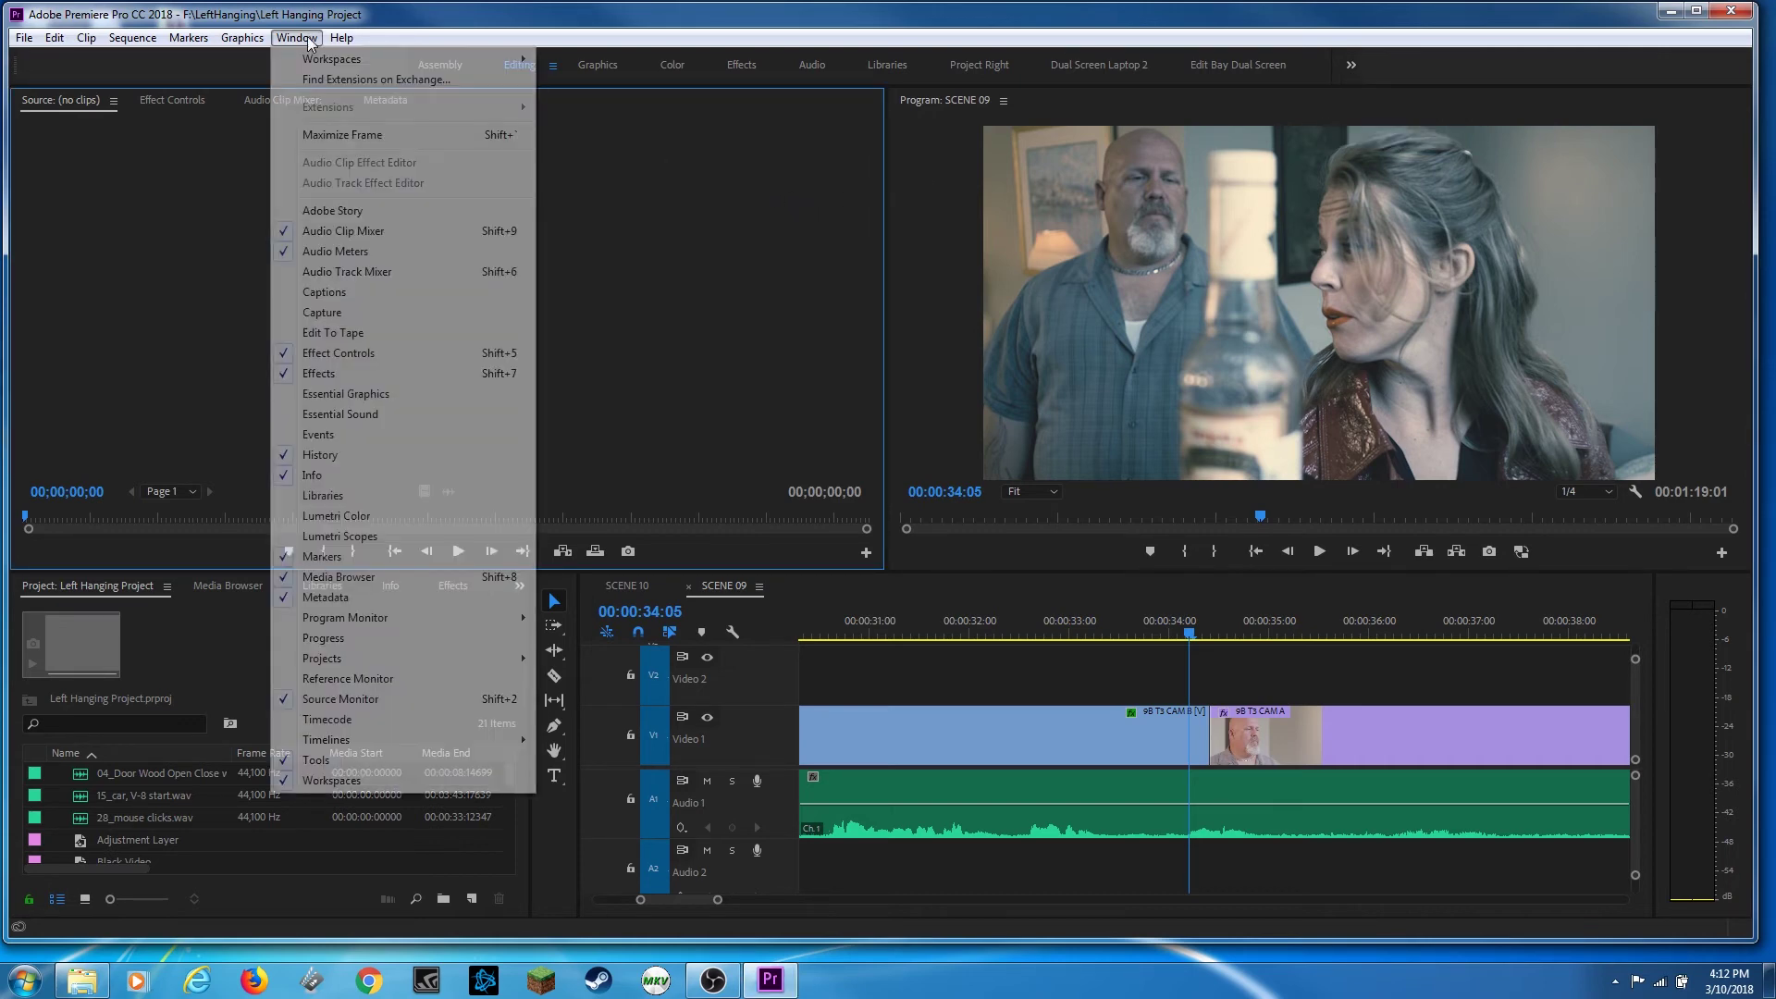
pyautogui.moveTo(317, 60)
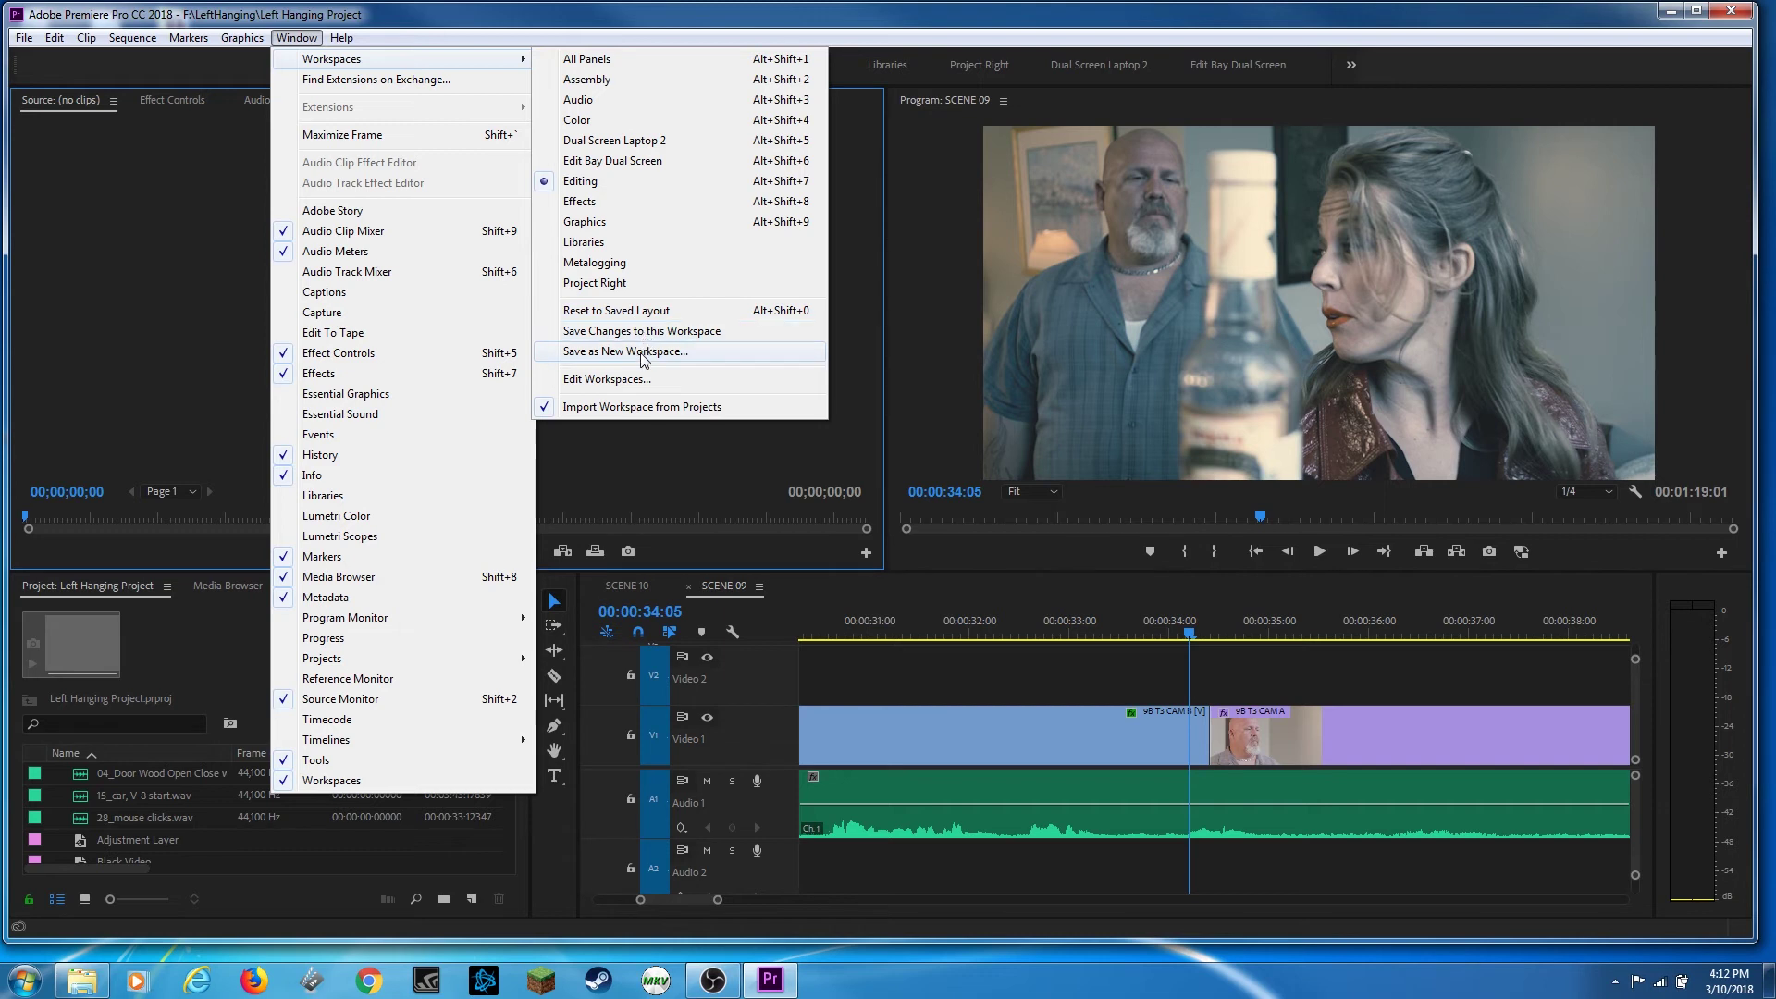
pyautogui.click(651, 408)
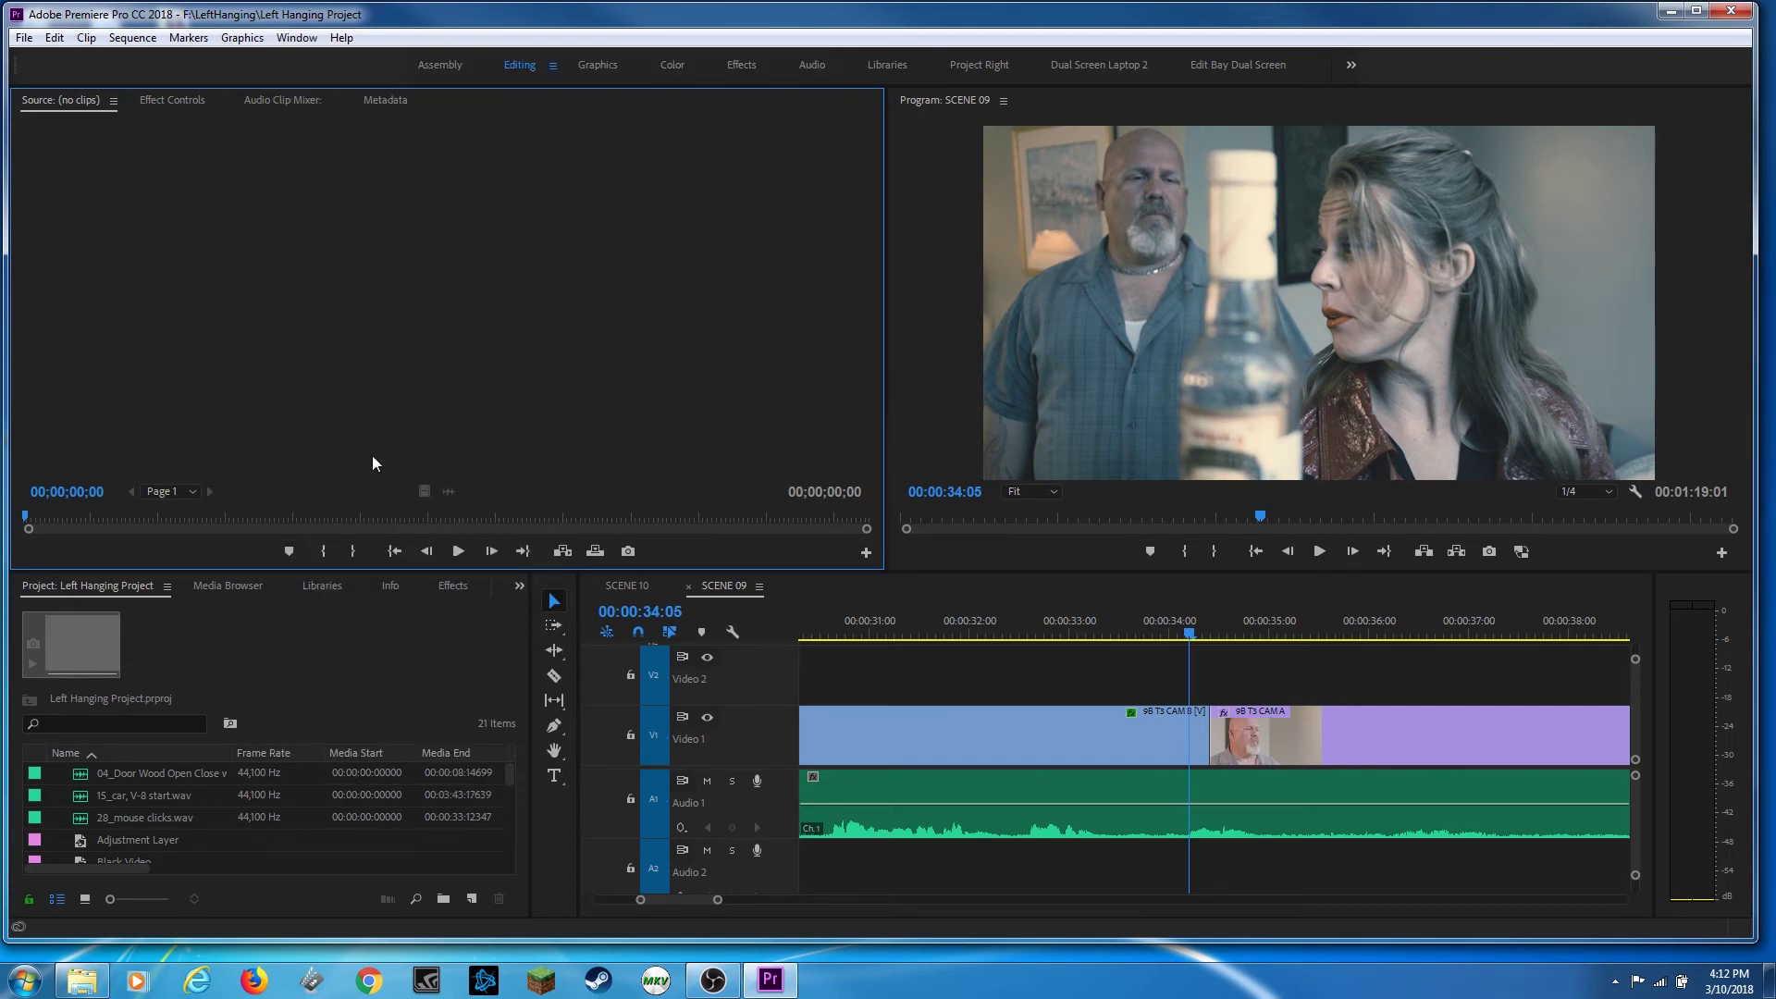
pyautogui.click(606, 72)
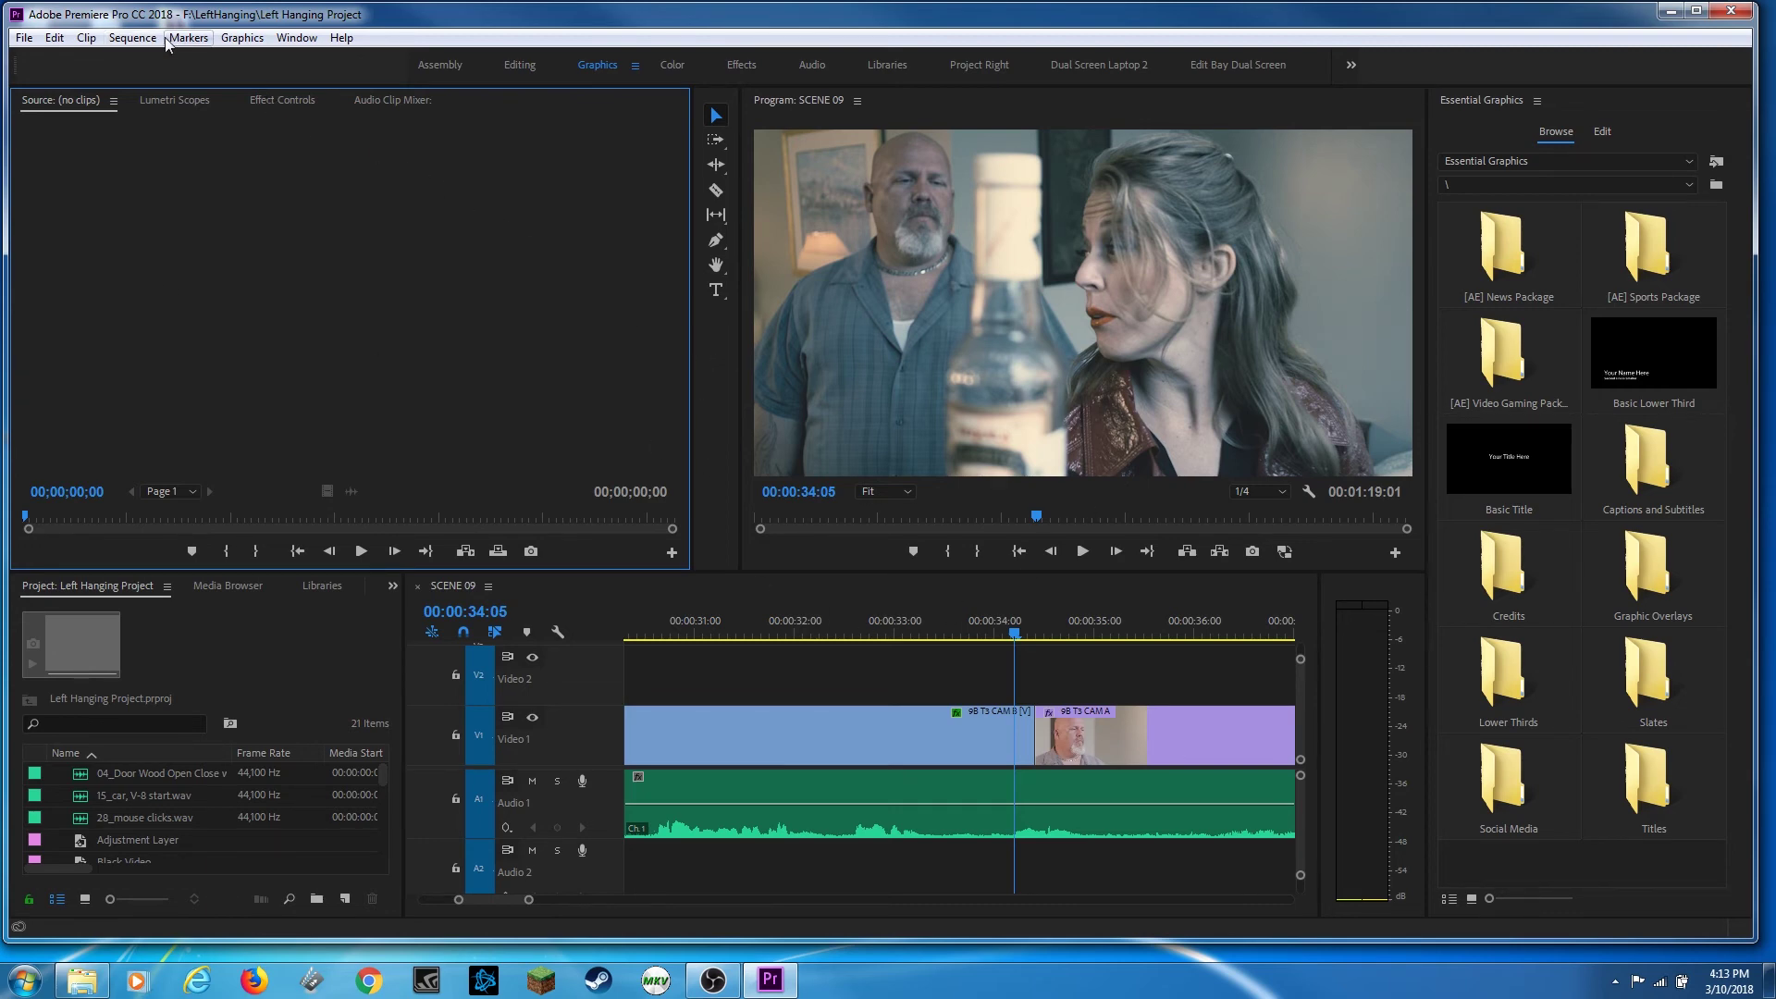
pyautogui.click(314, 42)
pyautogui.click(316, 43)
pyautogui.click(519, 64)
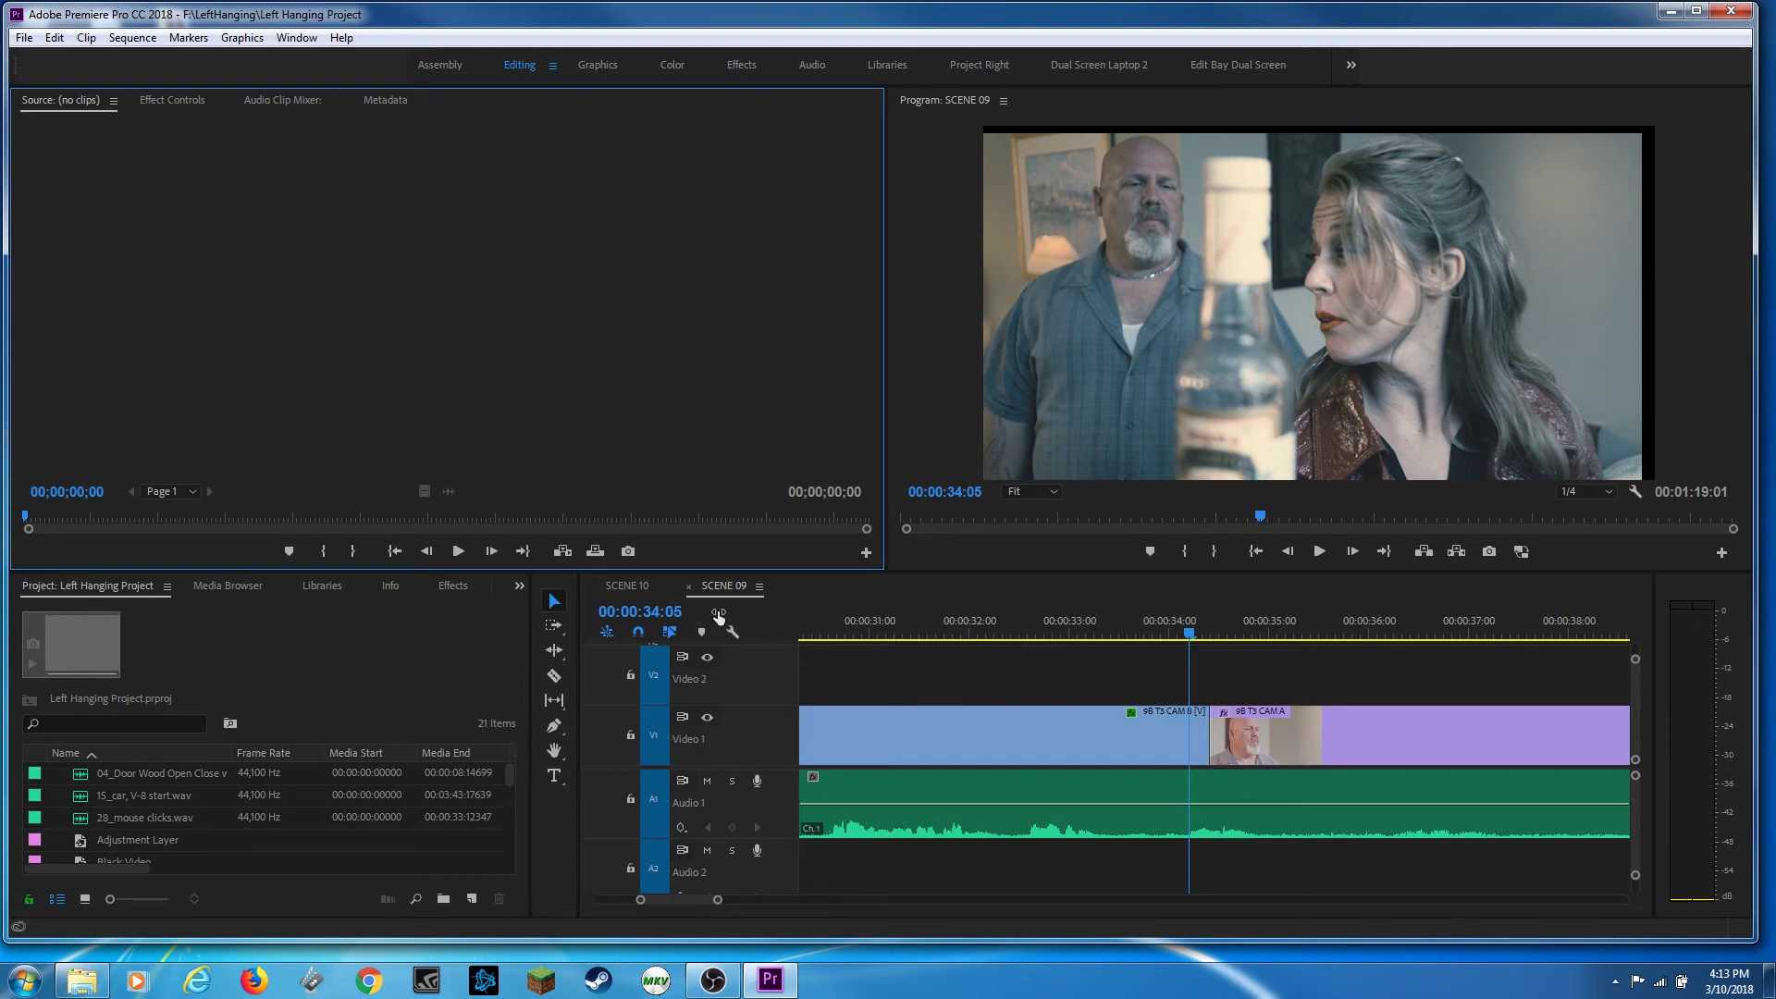
# Dock SCENE 09 into the Source monitor group and view its Source, Effect Controls and Audio Clip Mixer tabs
pyautogui.moveTo(735, 588); pyautogui.dragTo(367, 320)
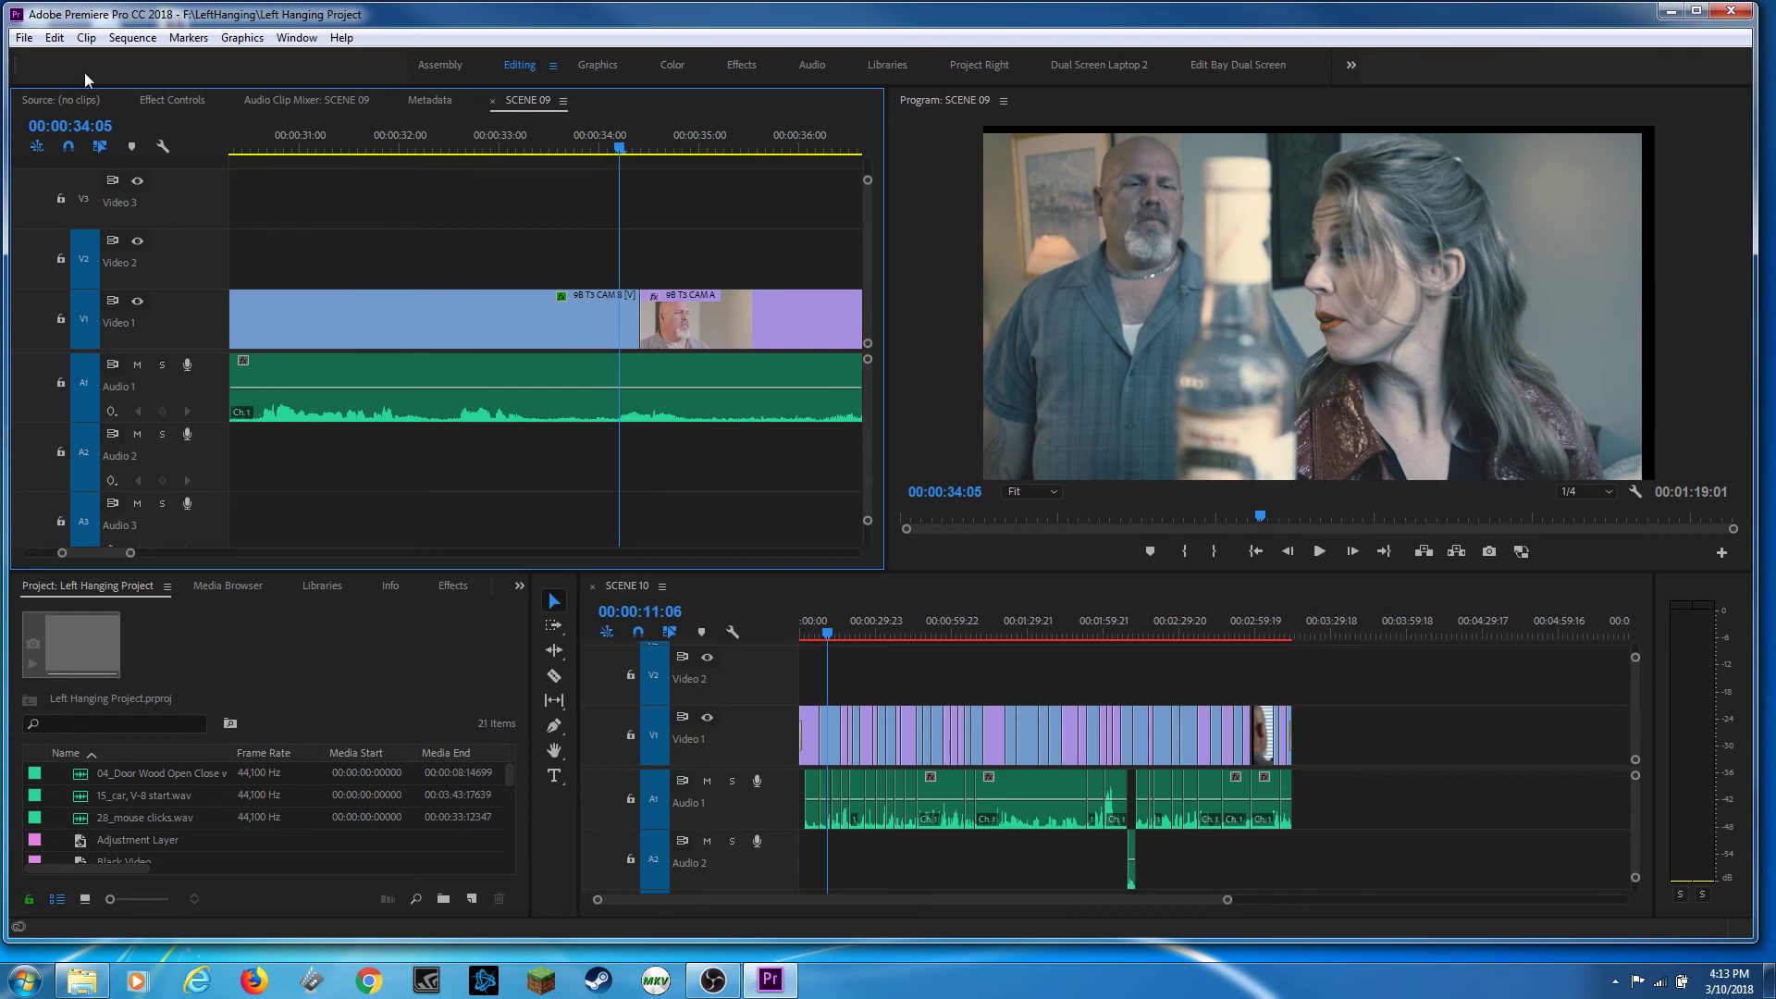
pyautogui.click(55, 101)
pyautogui.click(161, 100)
pyautogui.click(264, 100)
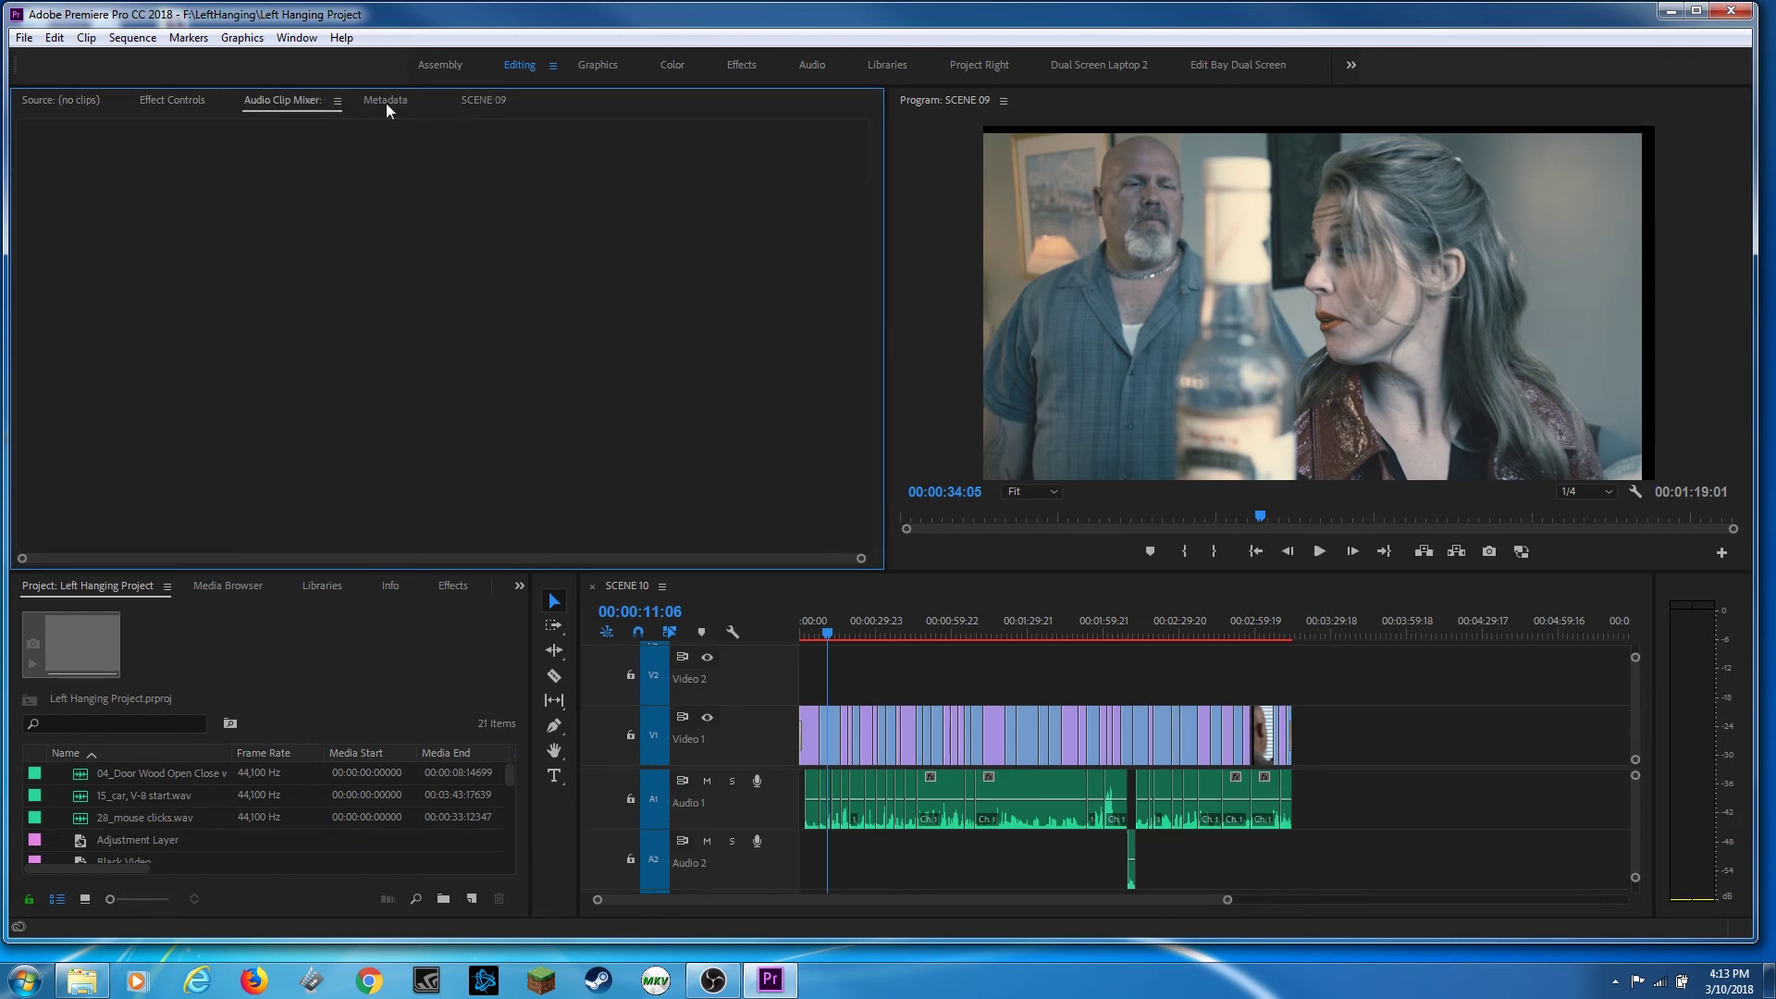
pyautogui.click(483, 100)
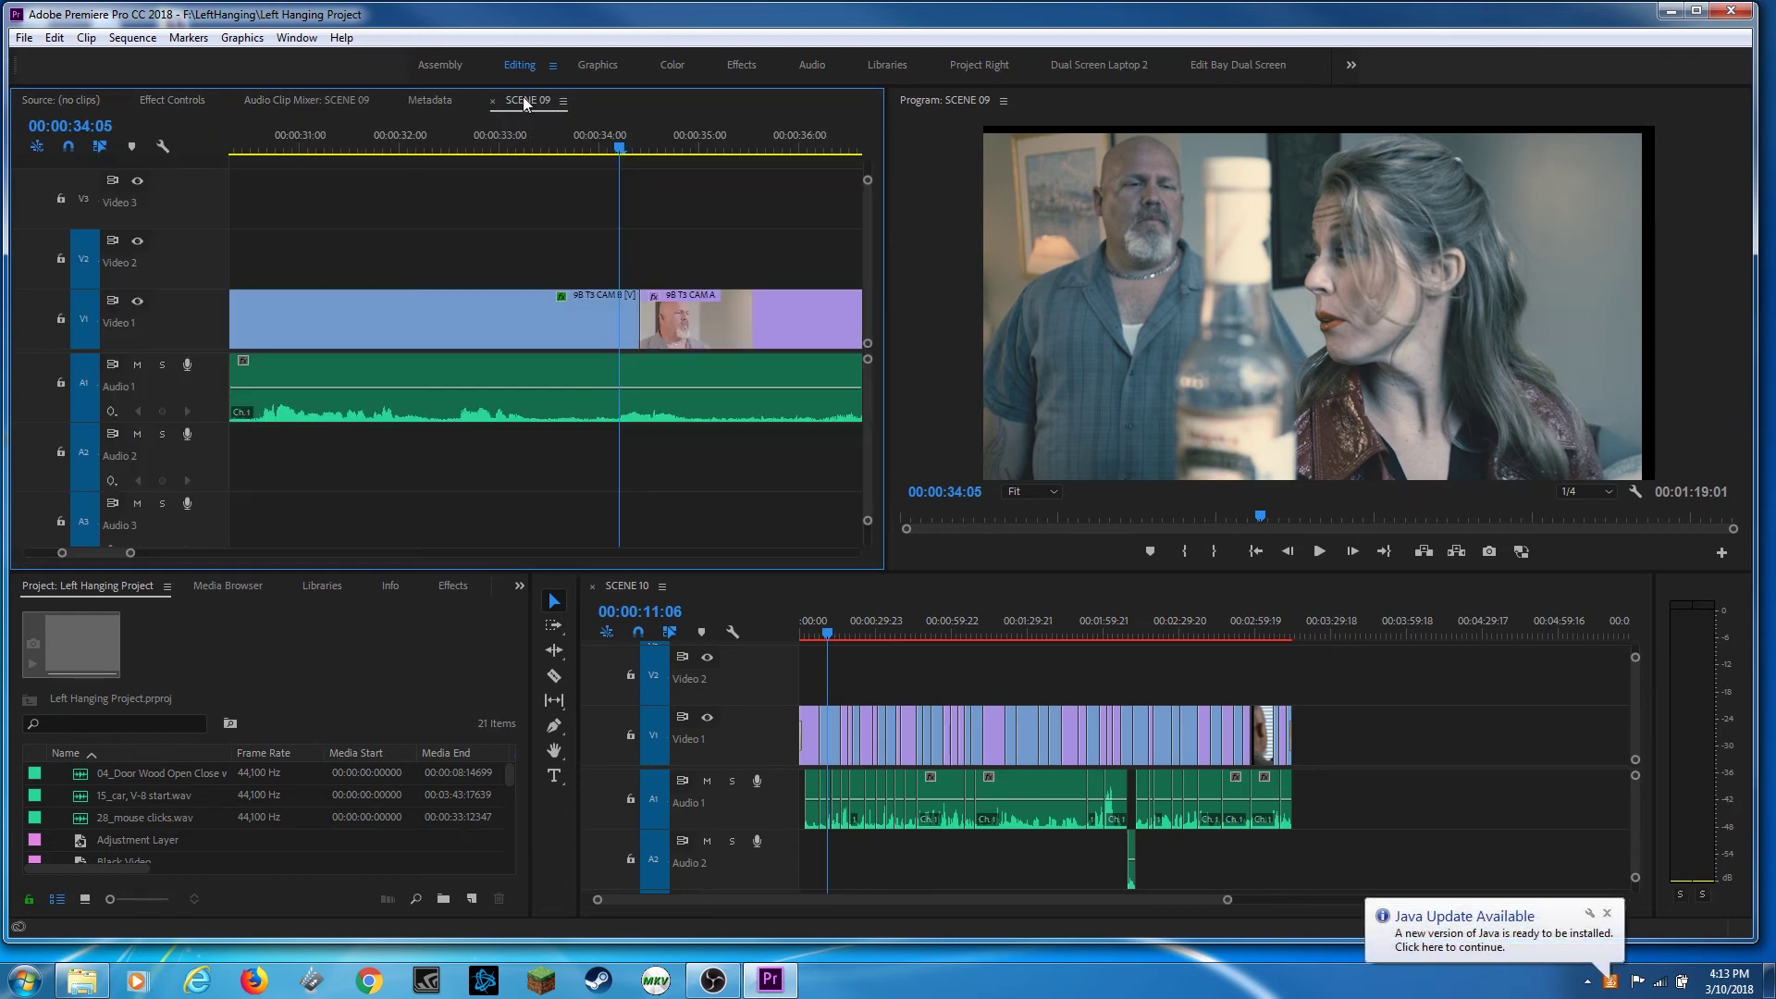
# Dock SCENE 09 back beside SCENE 10 in the timeline panel and switch between them
pyautogui.moveTo(523, 100); pyautogui.dragTo(925, 684)
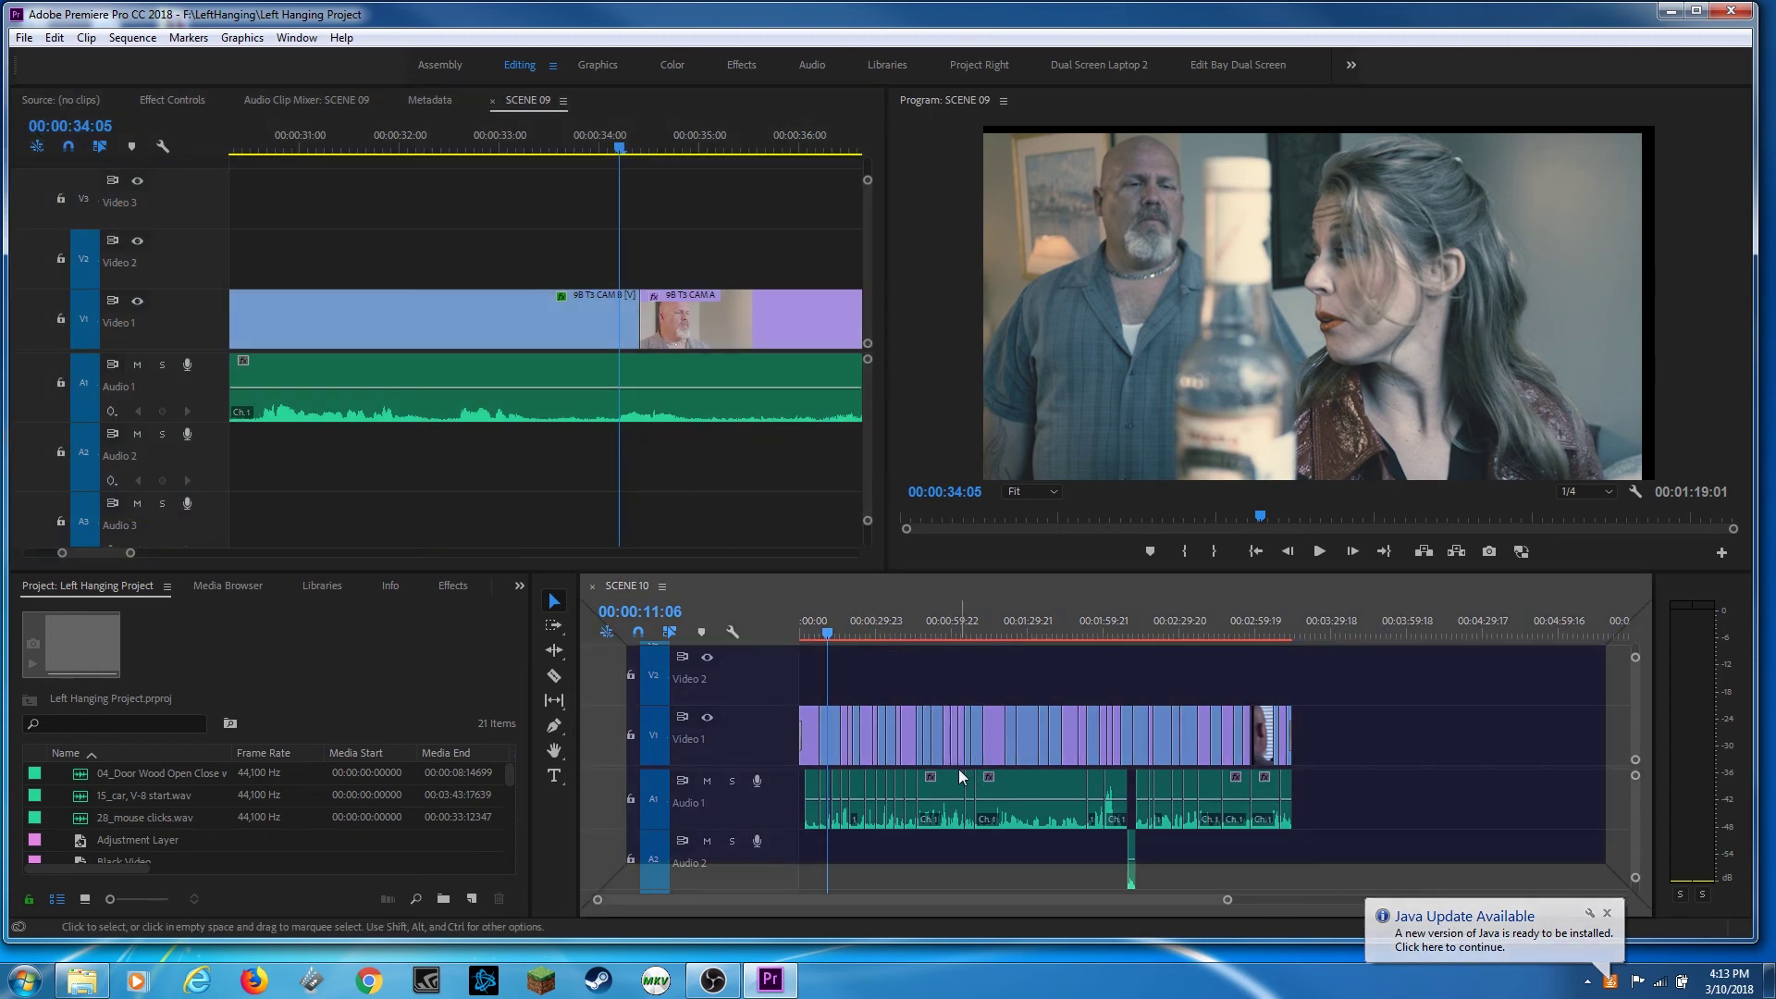
pyautogui.moveTo(958, 769); pyautogui.dragTo(957, 769)
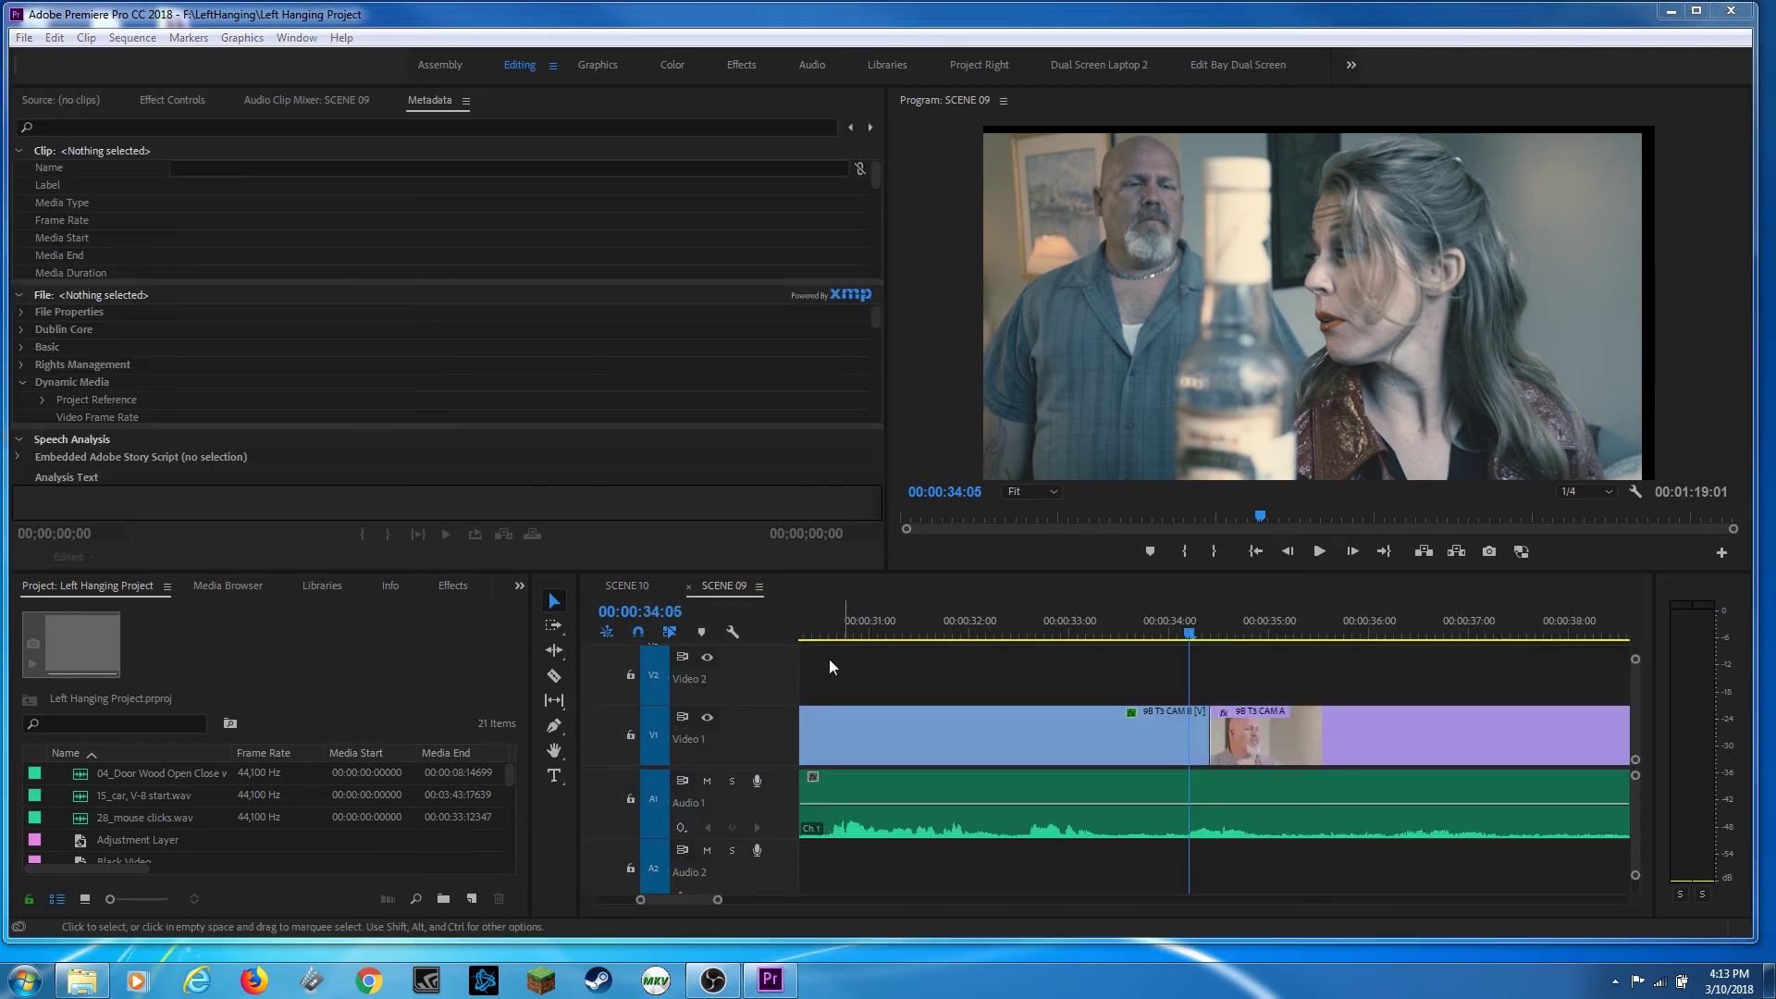
pyautogui.click(621, 589)
pyautogui.click(735, 584)
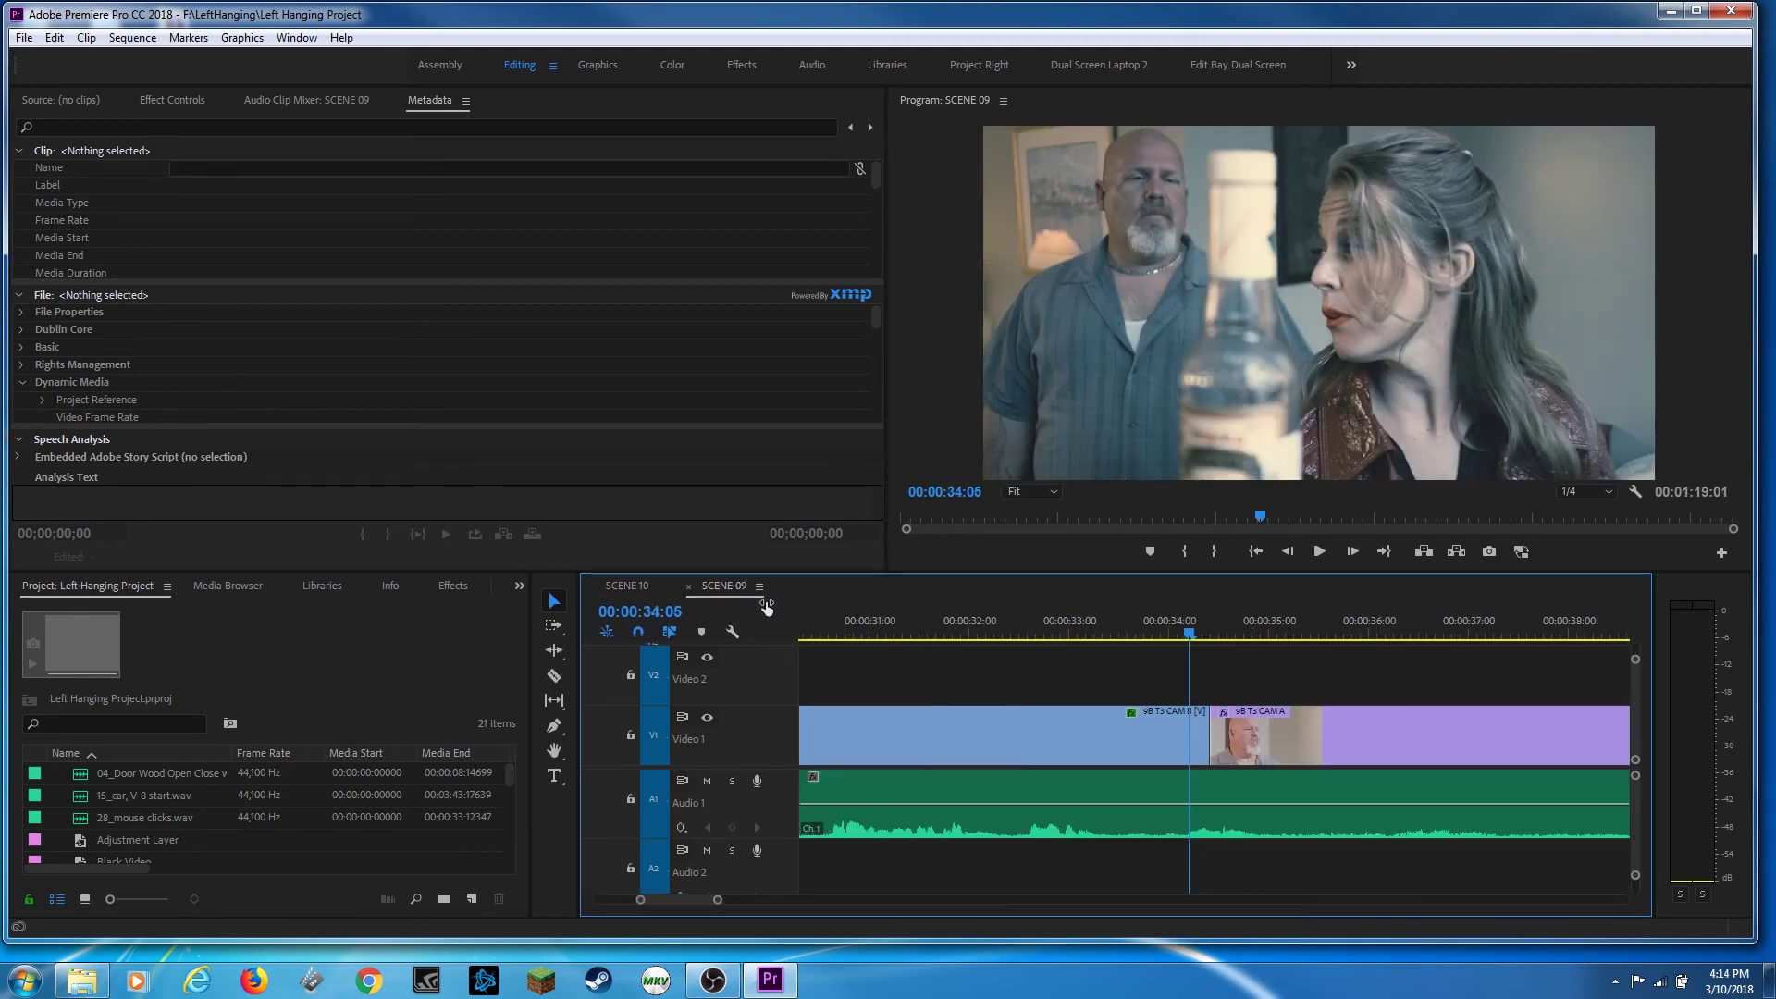
# Pull the SCENE 09 timeline out of the main timeline panel into its own panel
pyautogui.moveTo(736, 587); pyautogui.dragTo(952, 548)
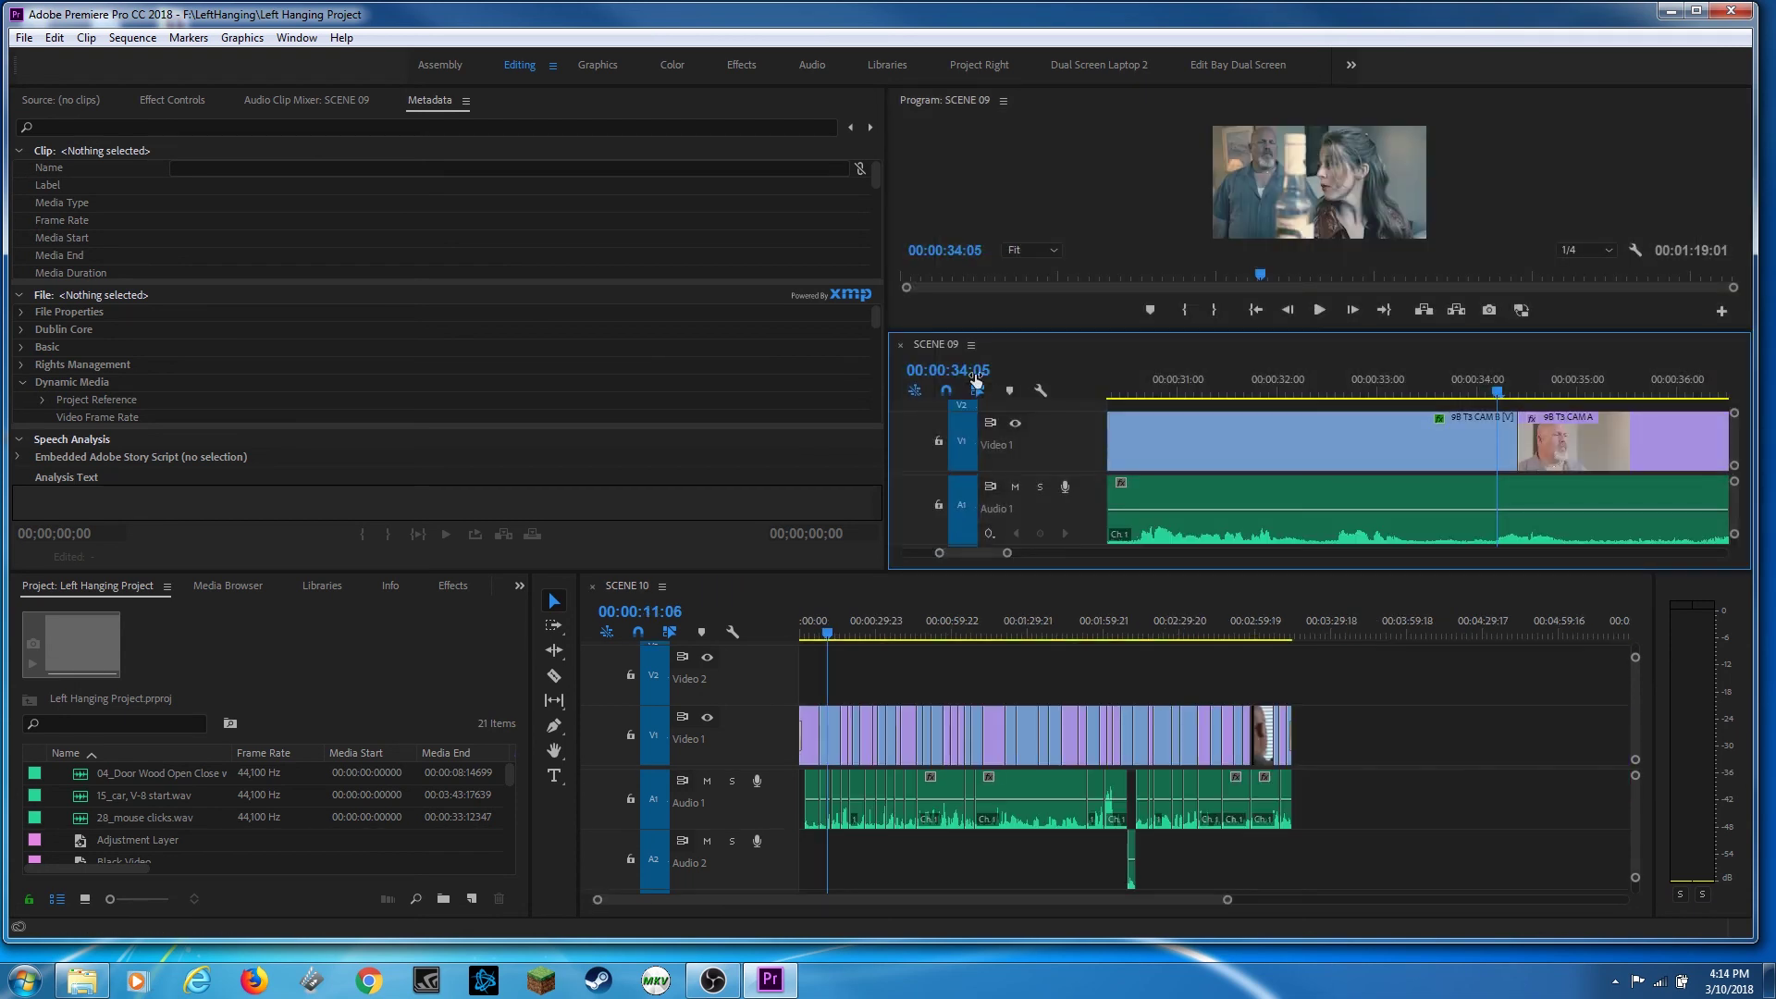
pyautogui.click(1076, 183)
pyautogui.click(1075, 403)
pyautogui.click(1078, 185)
pyautogui.click(1071, 373)
# Dock SCENE 09 above the Program monitor, widen both, and make the timeline shorter
pyautogui.moveTo(979, 361); pyautogui.dragTo(928, 238)
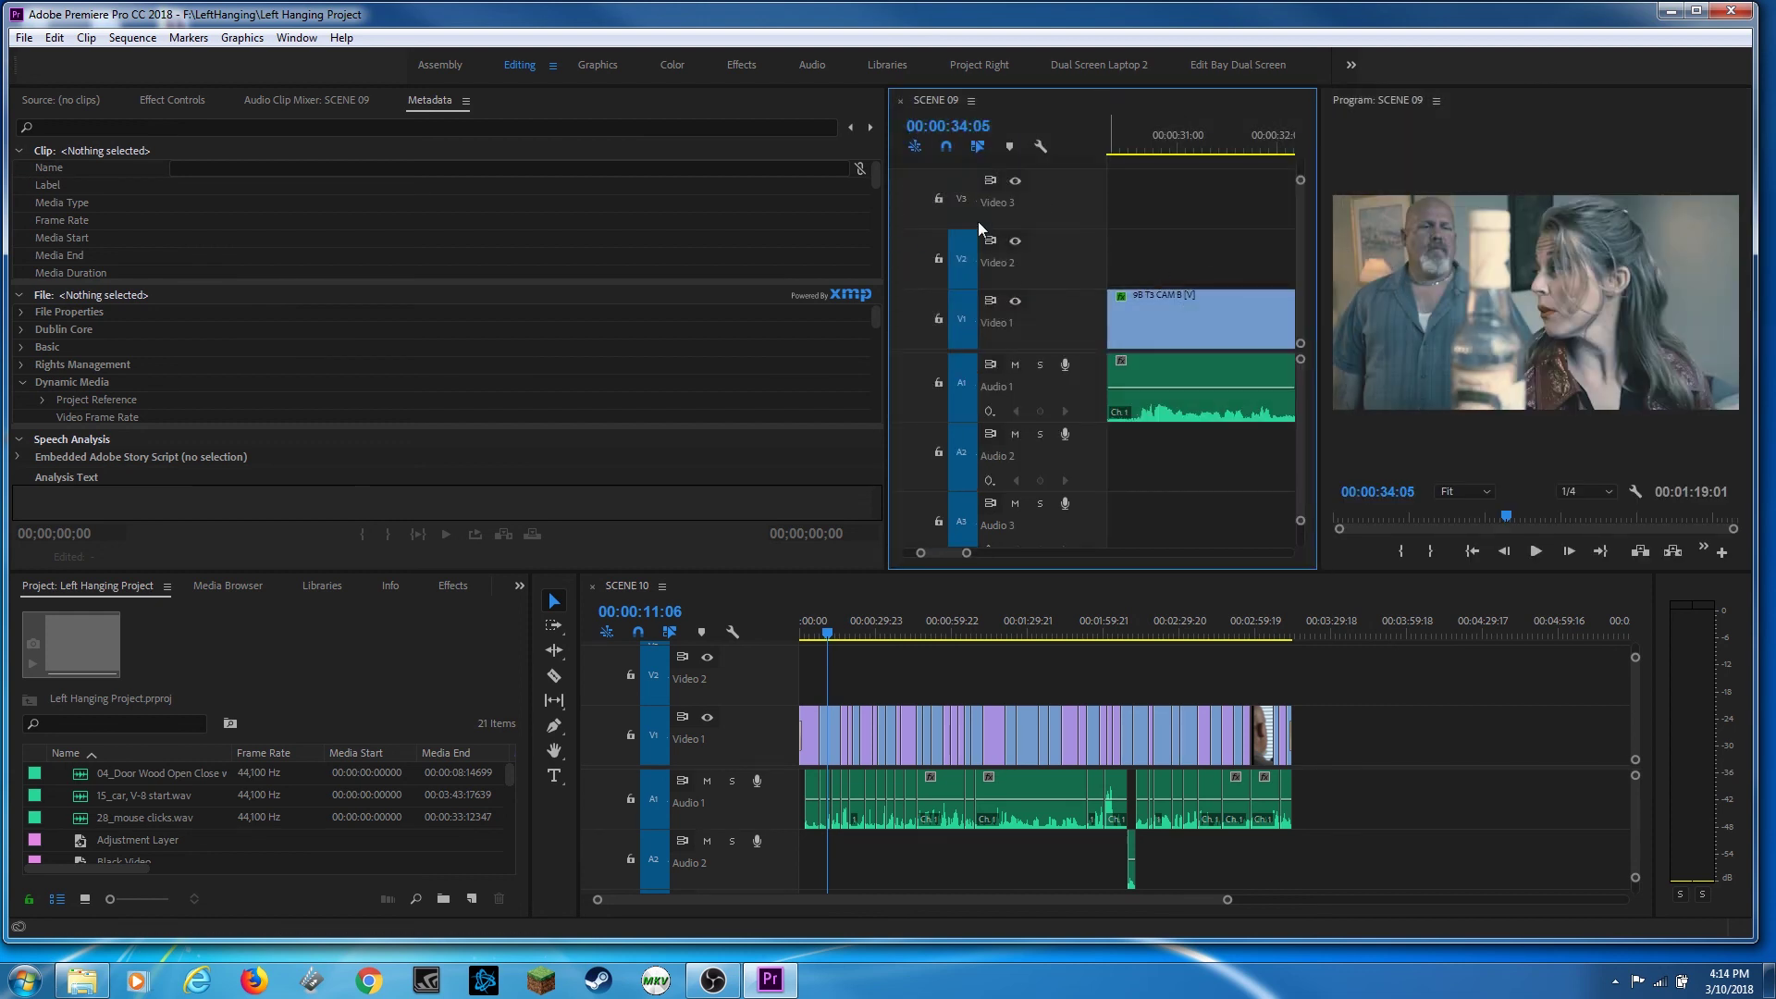
pyautogui.moveTo(942, 107); pyautogui.dragTo(1448, 148)
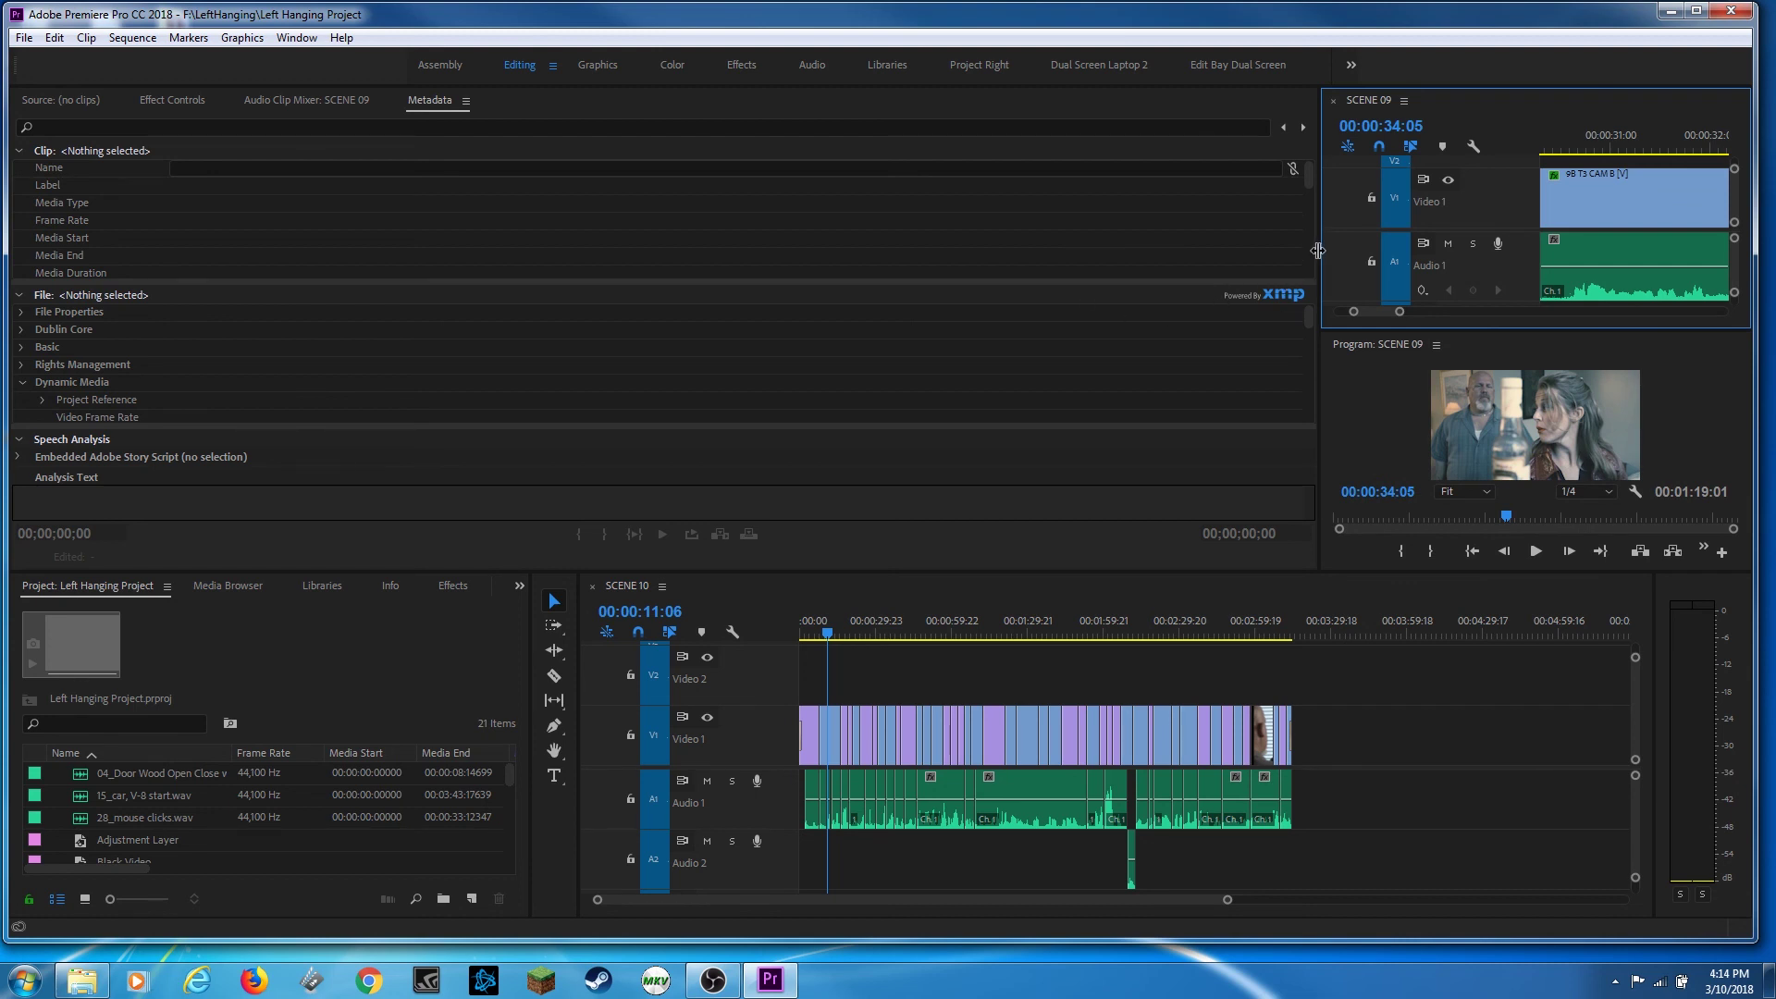
pyautogui.moveTo(1318, 251); pyautogui.dragTo(728, 255)
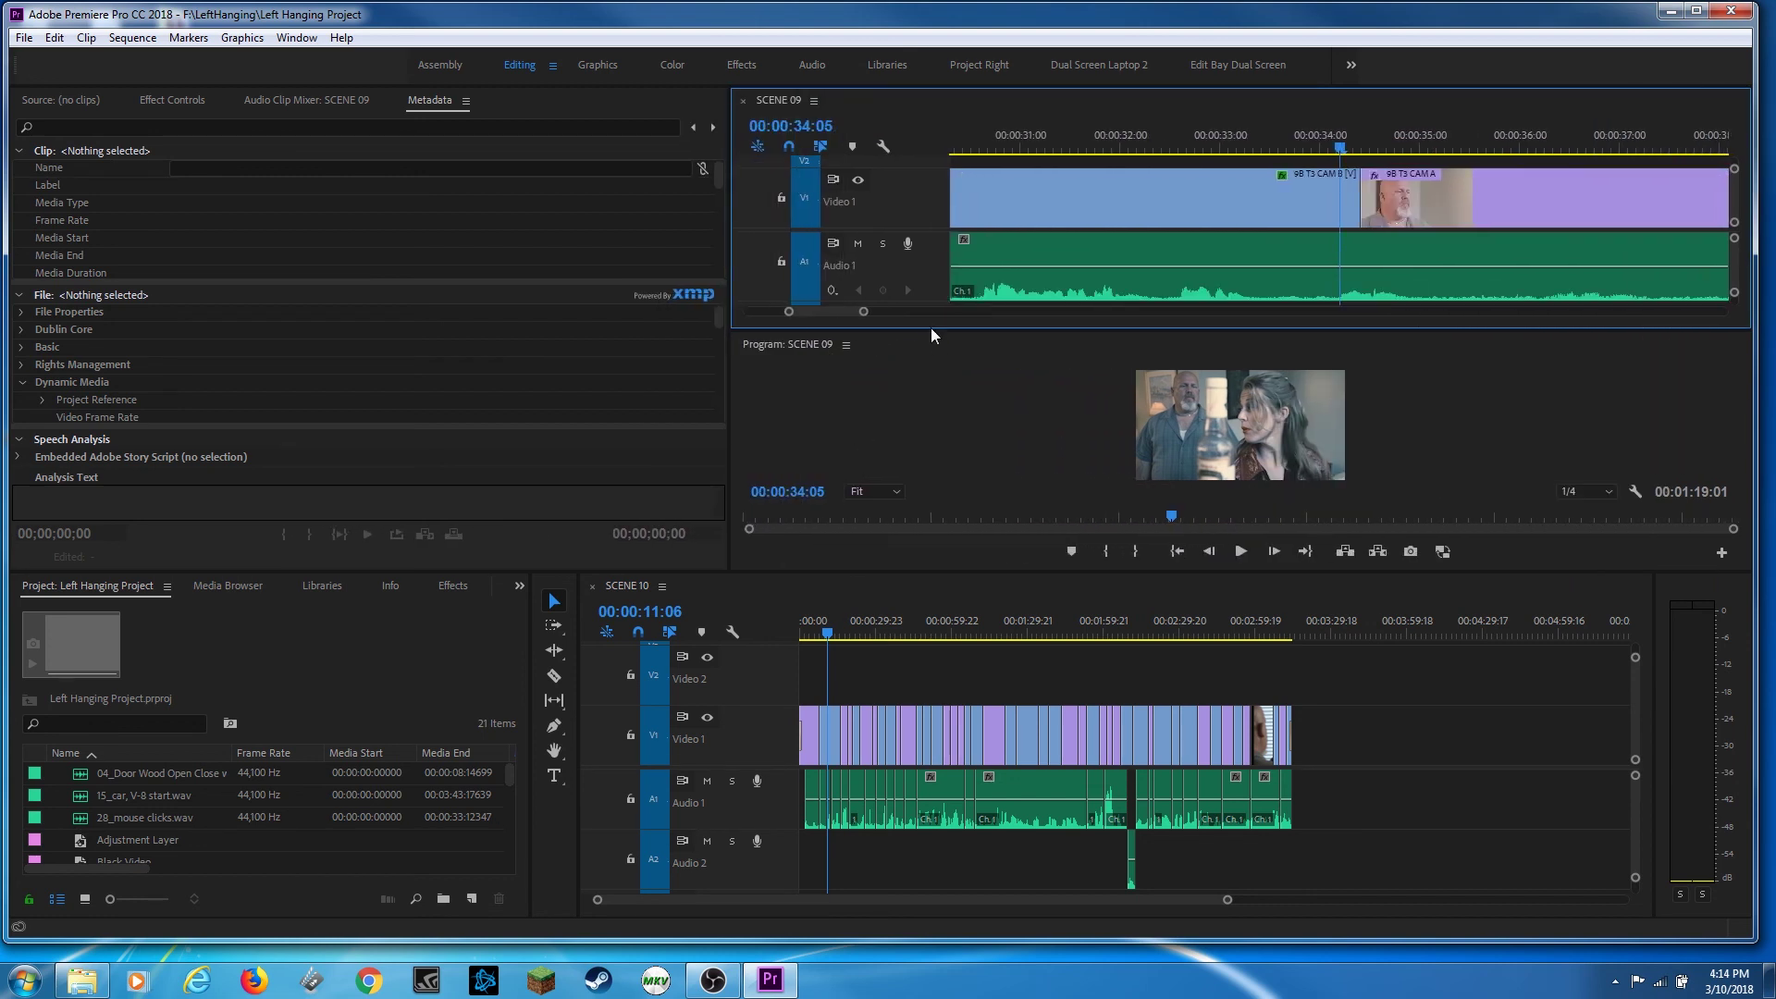
pyautogui.moveTo(930, 330); pyautogui.dragTo(931, 245)
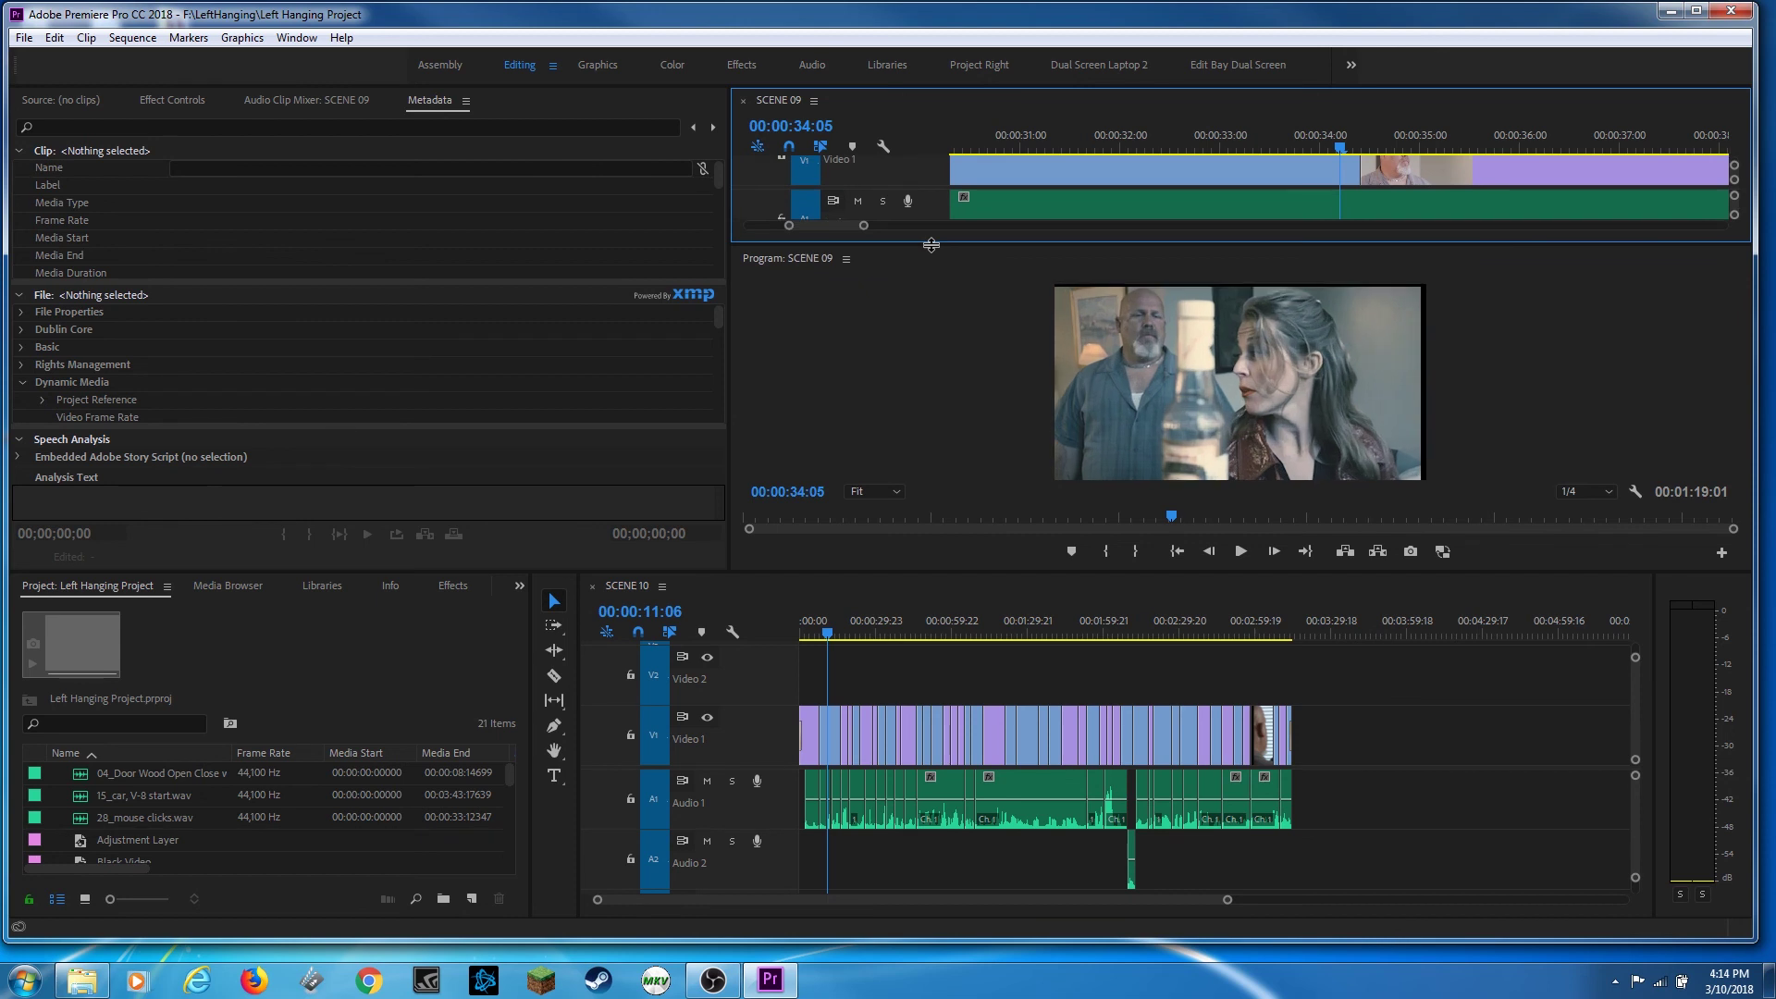
# Reset the Editing workspace to its saved layout from its options menu
pyautogui.click(552, 66)
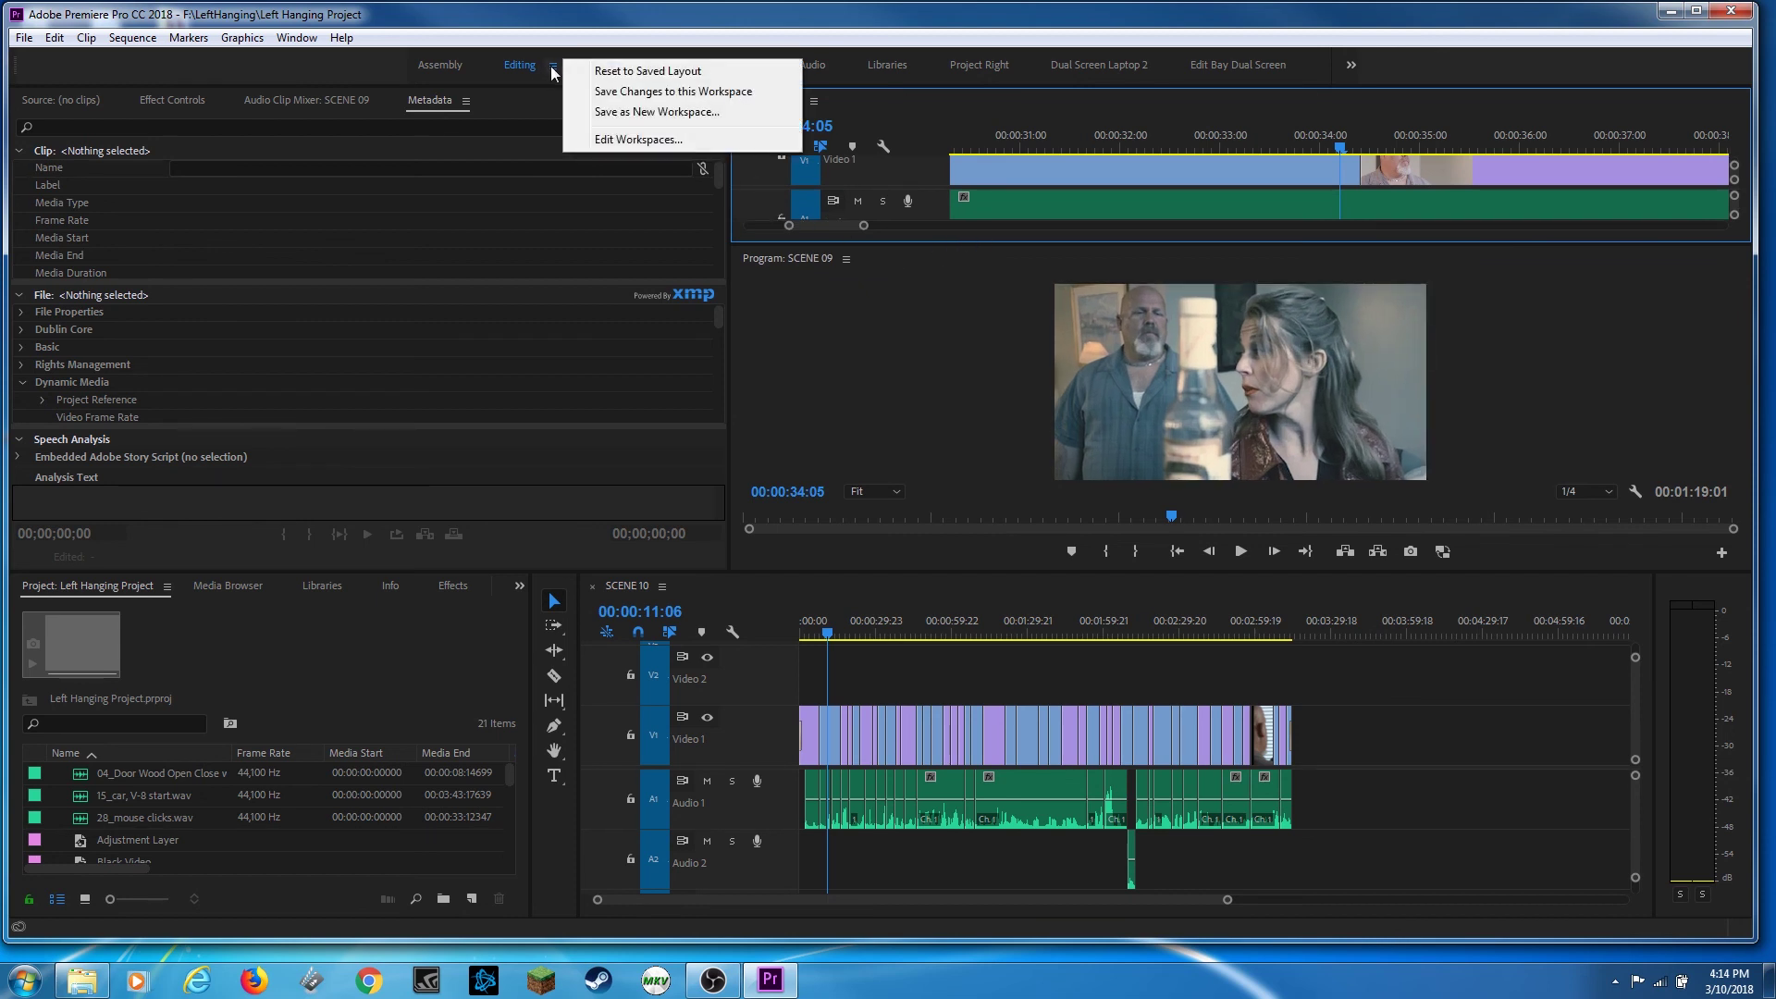
pyautogui.click(638, 72)
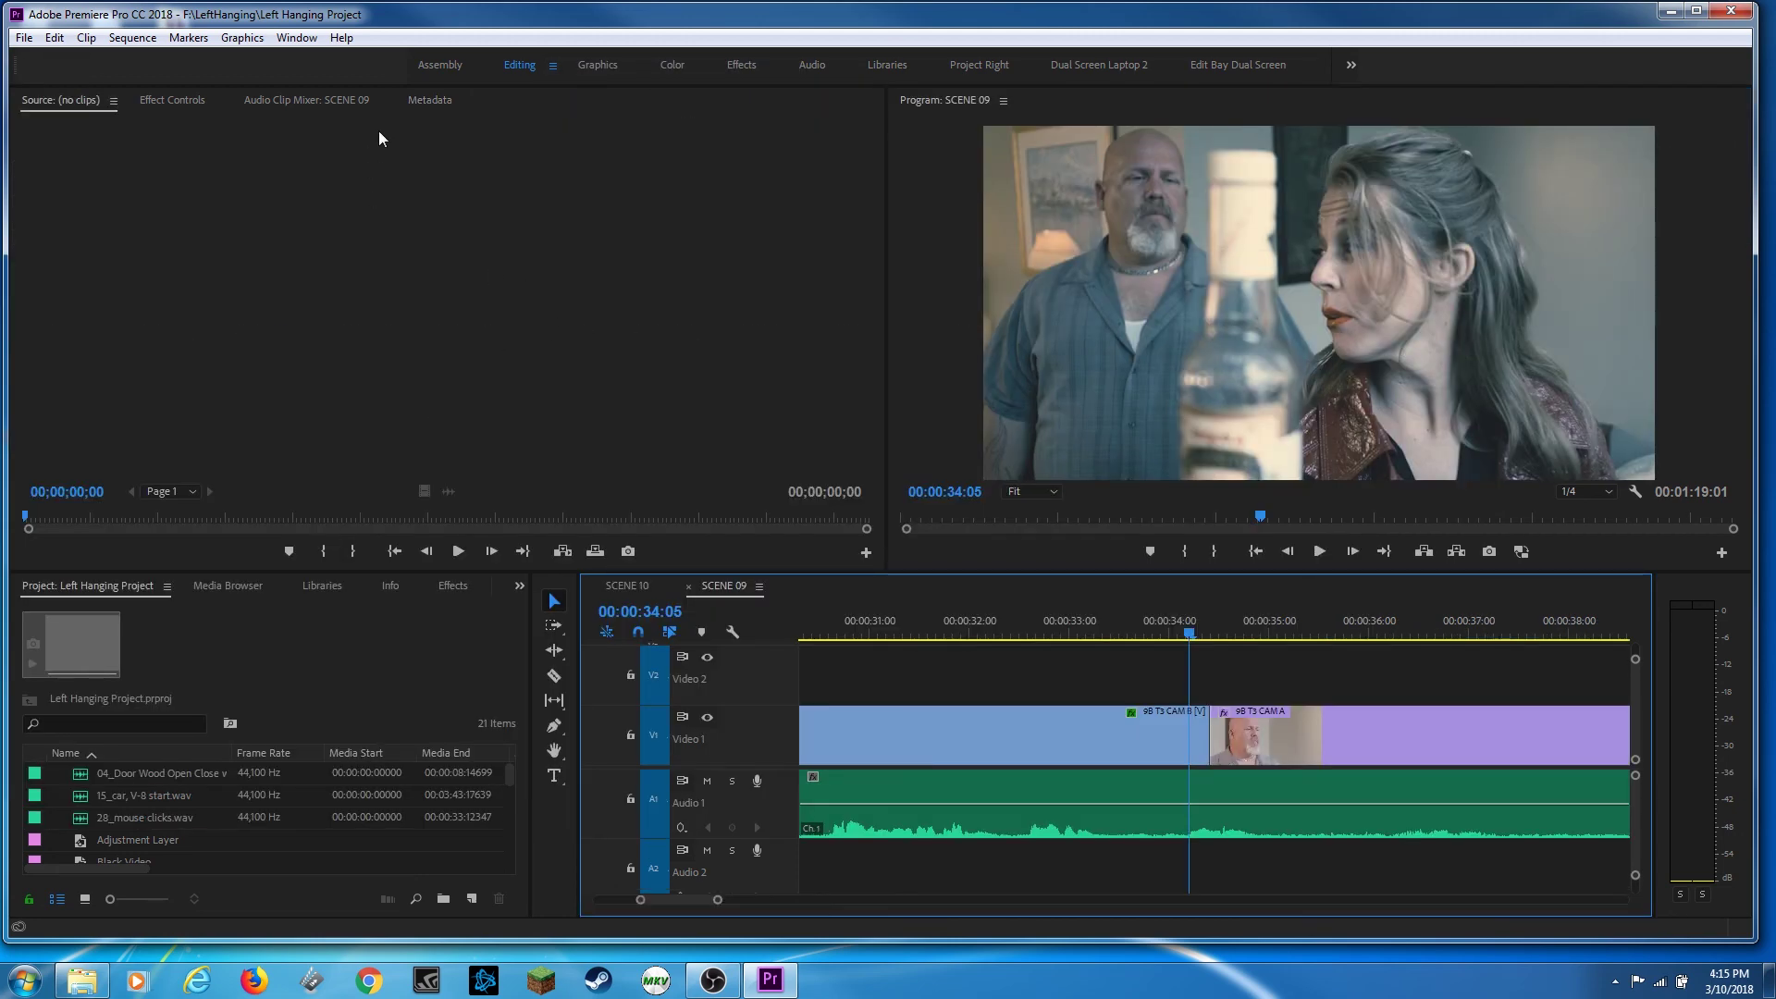